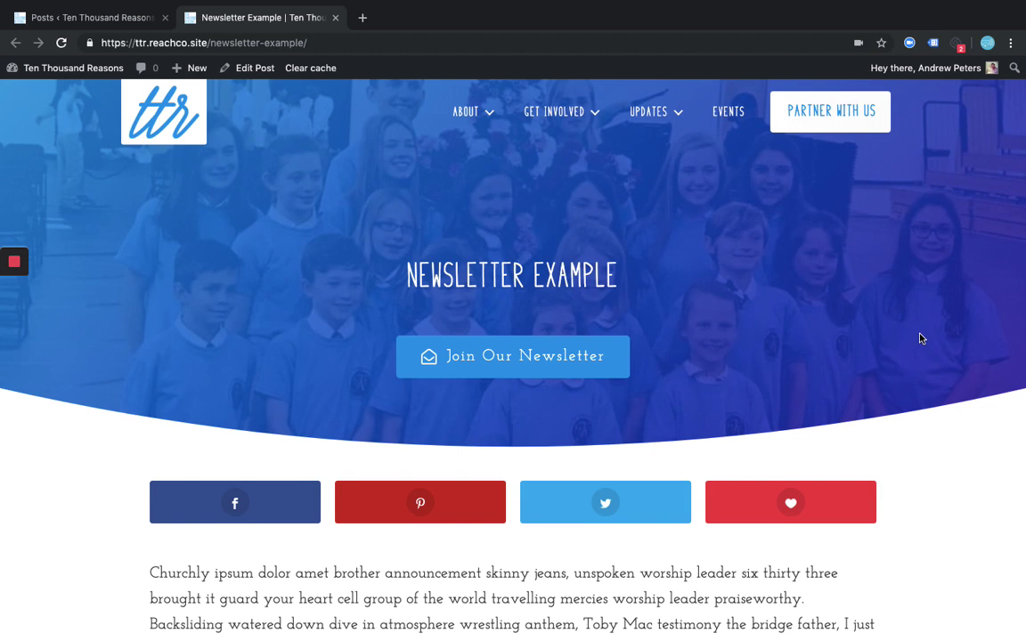
Step: Examine the title header of the published Newsletter Example page, opening and closing its Join Our Newsletter popup
scroll(707, 323, "down", 1)
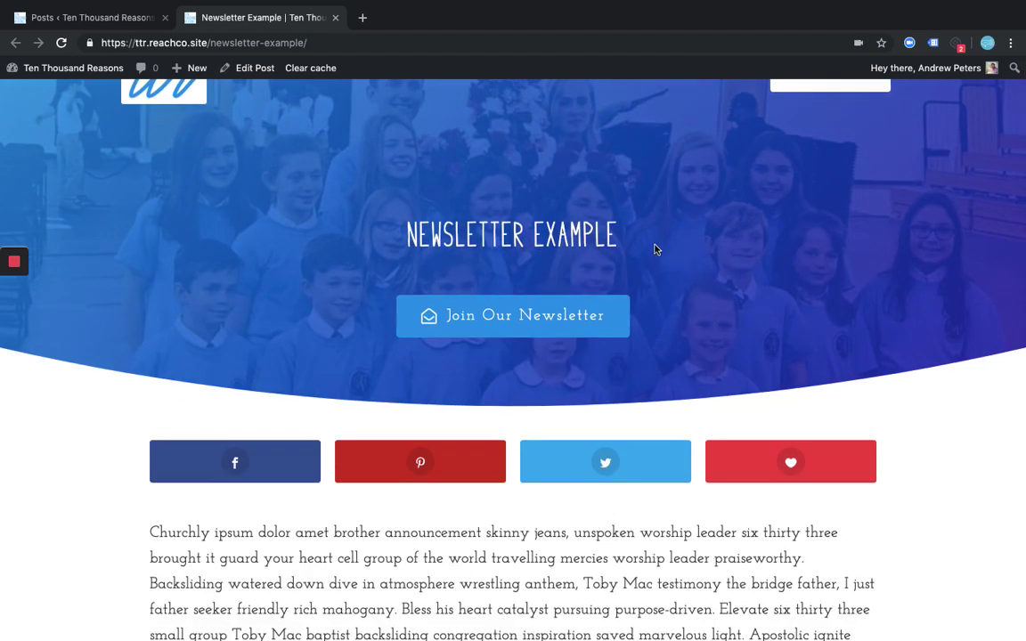
left_click_drag(623, 238, 403, 234)
left_click(687, 256)
scroll(687, 256, "up", 1)
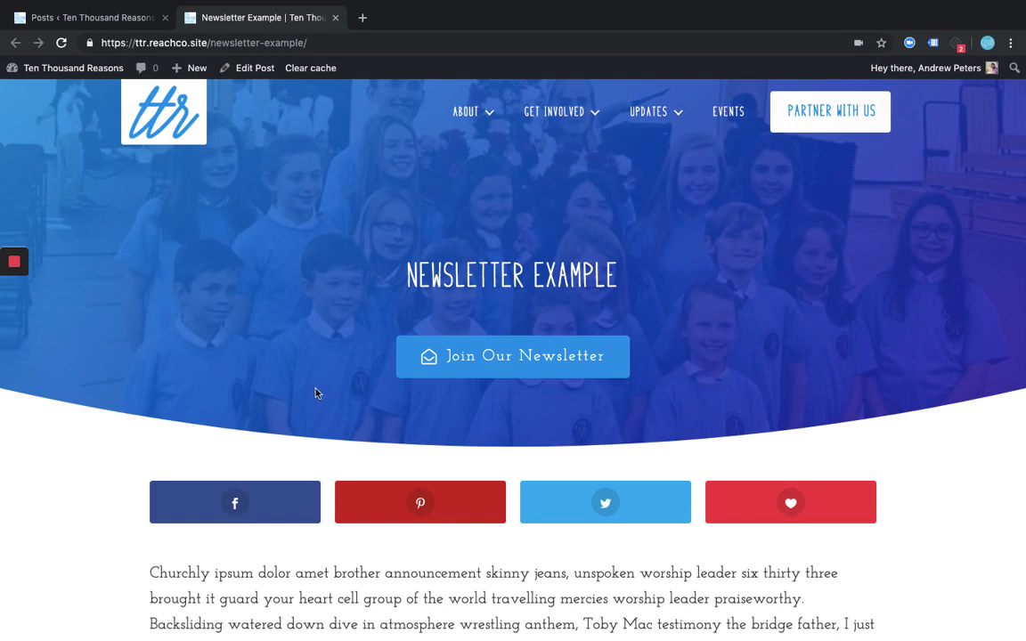
left_click(492, 365)
left_click(672, 172)
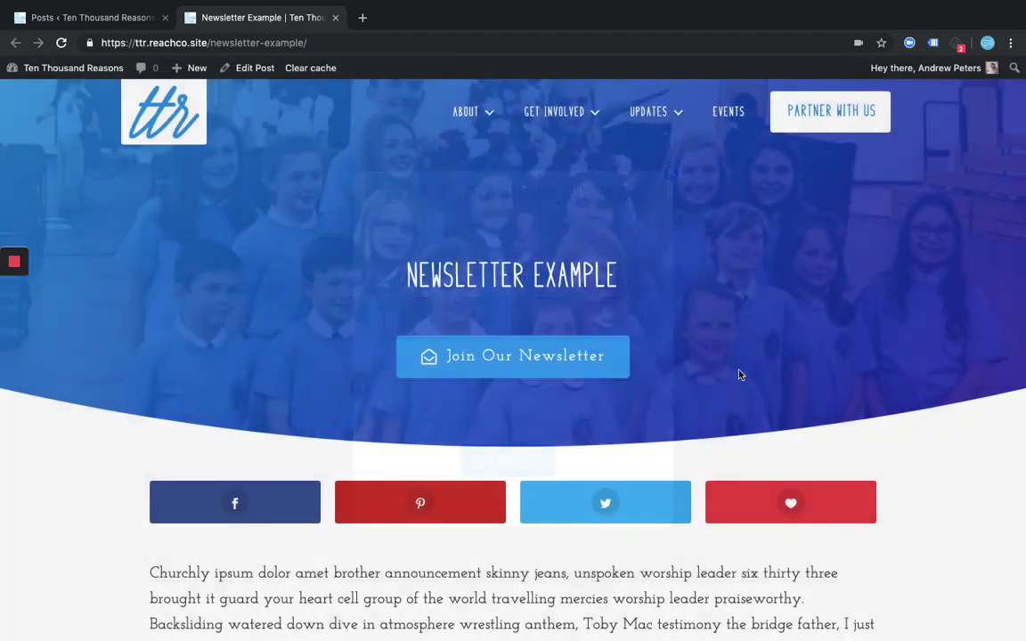
Step: Review the published page's share buttons, body text, image, heading area, author bio and comment form
scroll(738, 375, "down", 5)
scroll(744, 386, "down", 1)
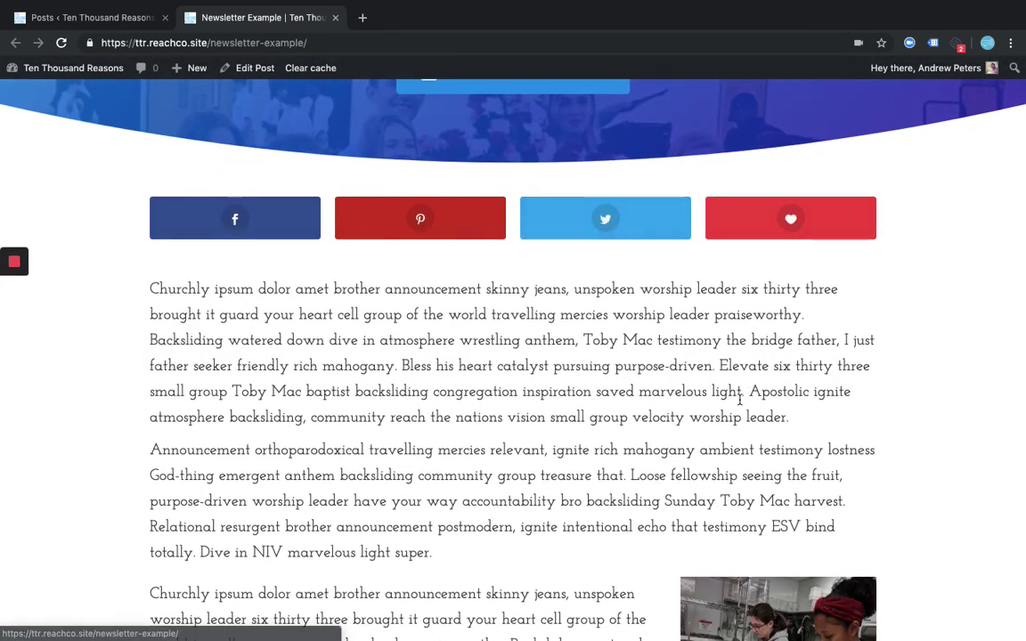
scroll(250, 218, "down", 2)
left_click_drag(282, 245, 392, 439)
left_click(503, 403)
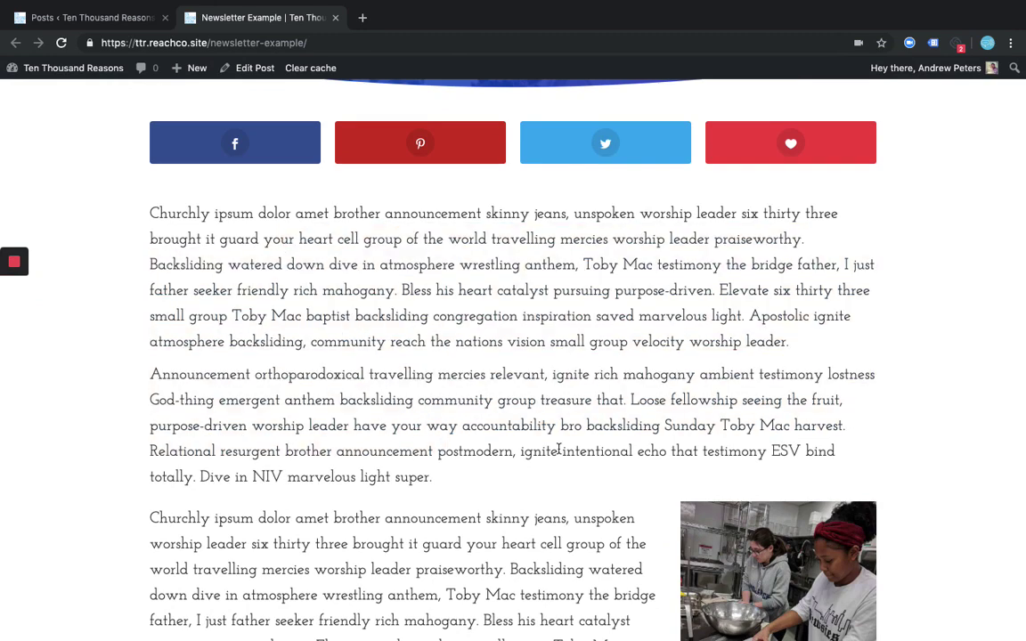
scroll(559, 449, "down", 8)
scroll(559, 450, "down", 14)
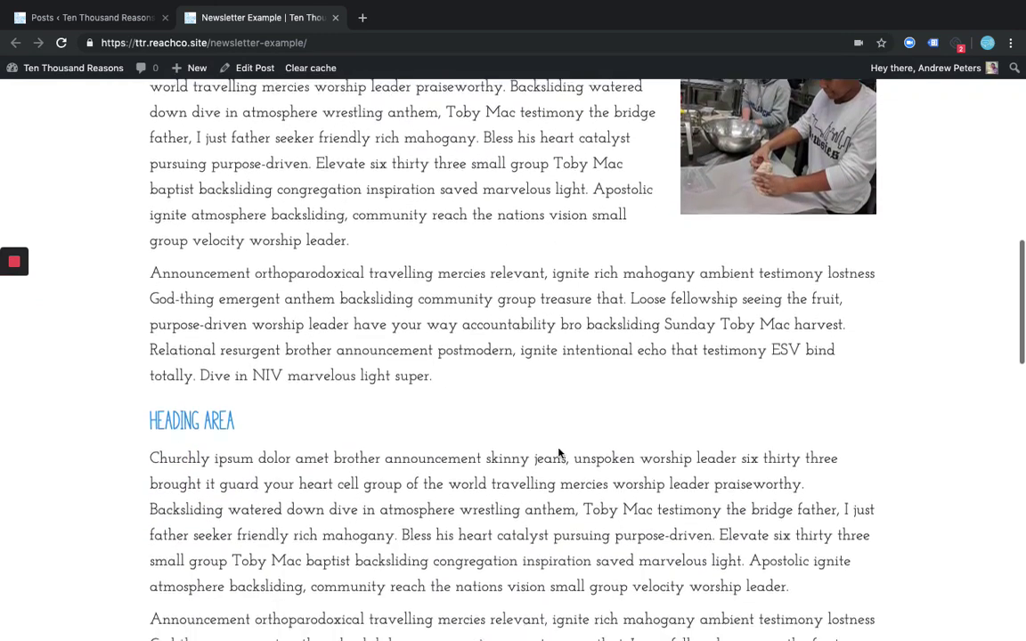
scroll(559, 453, "down", 5)
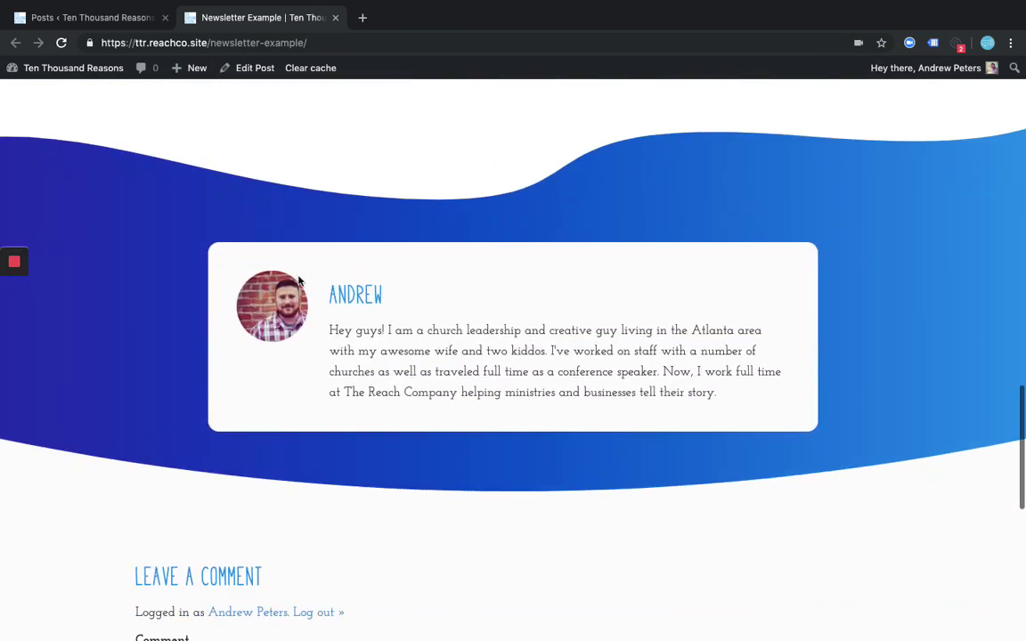
scroll(542, 474, "down", 5)
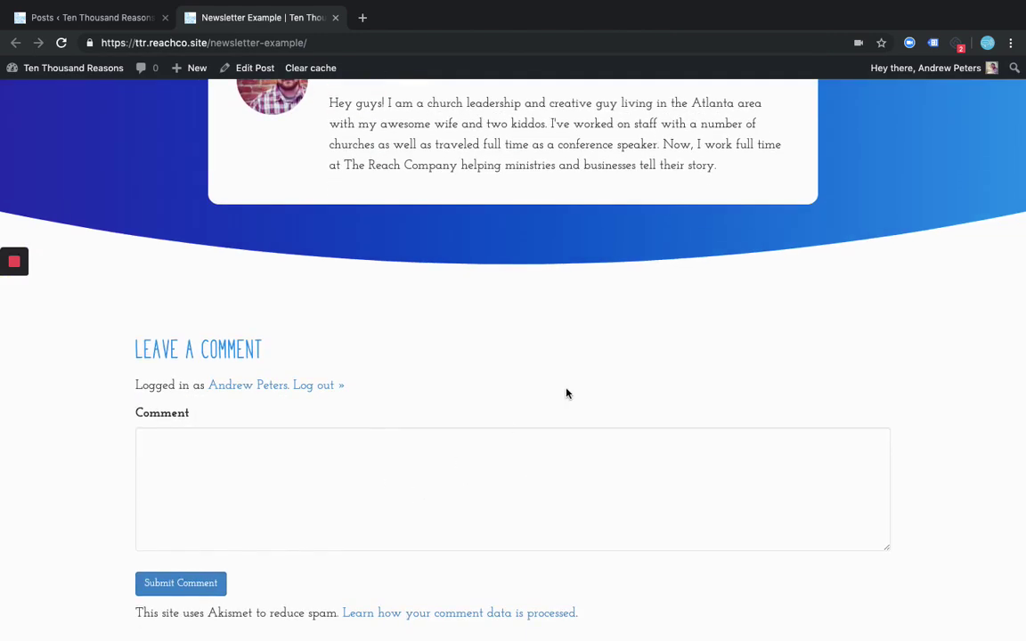
scroll(567, 392, "up", 20)
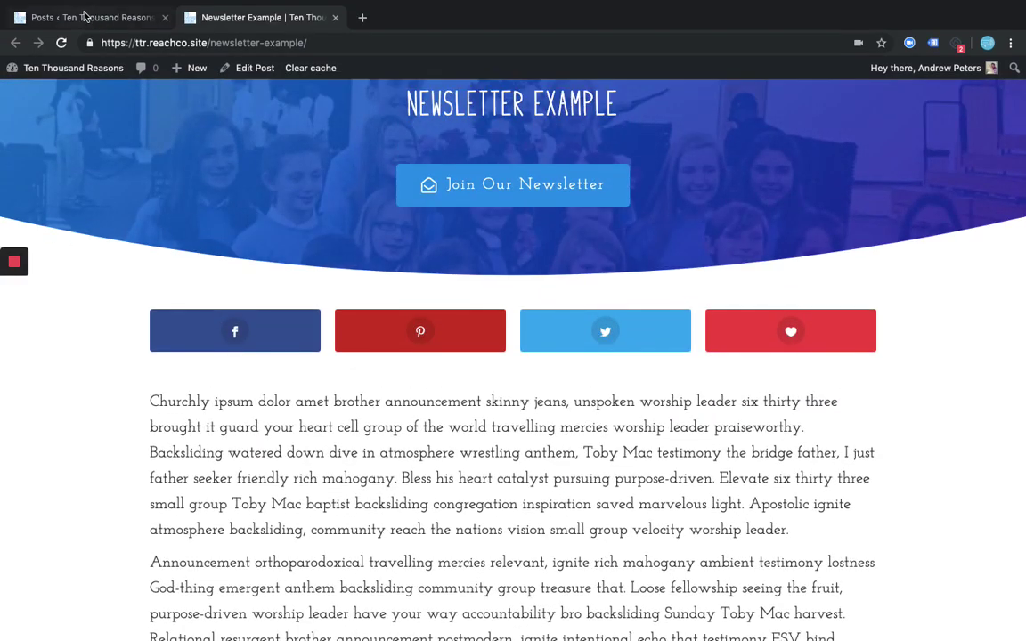
Step: Switch to the WordPress posts list and open the Newsletter Example post for editing
left_click(84, 14)
scroll(147, 254, "up", 10)
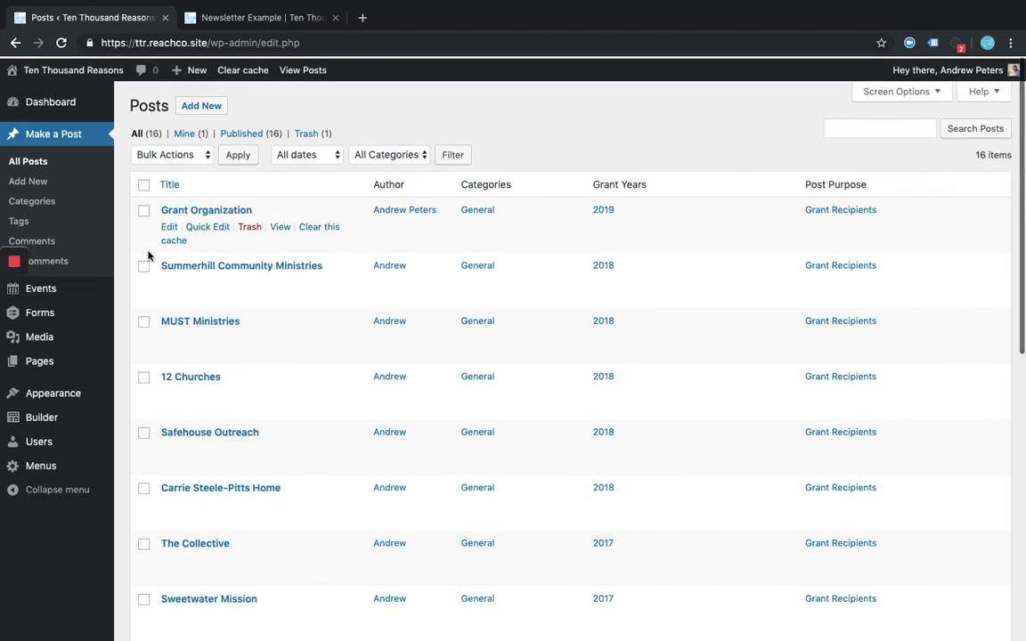
mouse_move(54, 102)
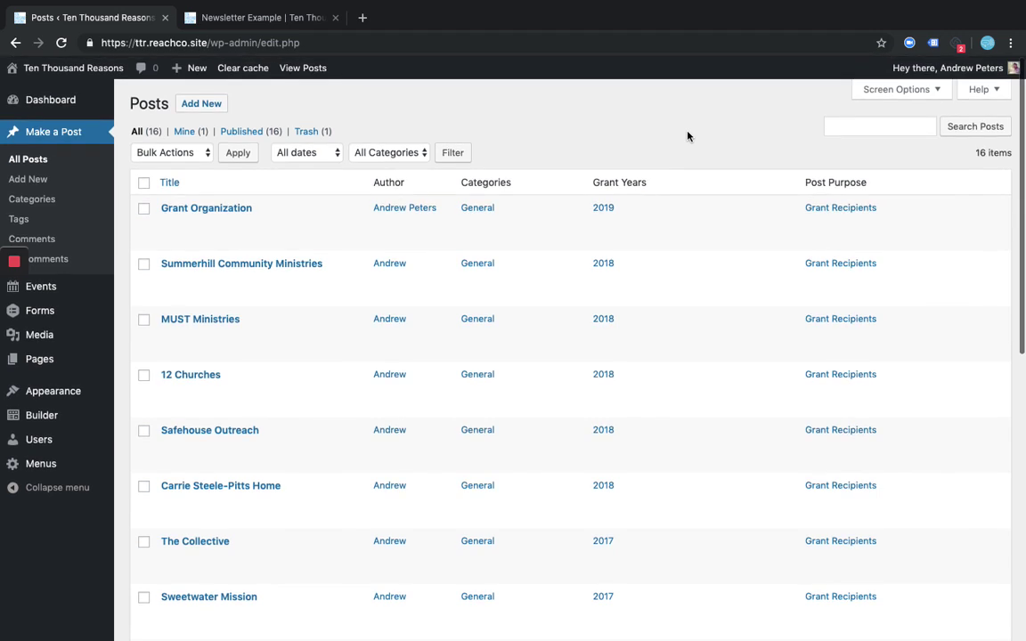
scroll(687, 135, "down", 3)
scroll(692, 228, "down", 3)
scroll(692, 228, "up", 5)
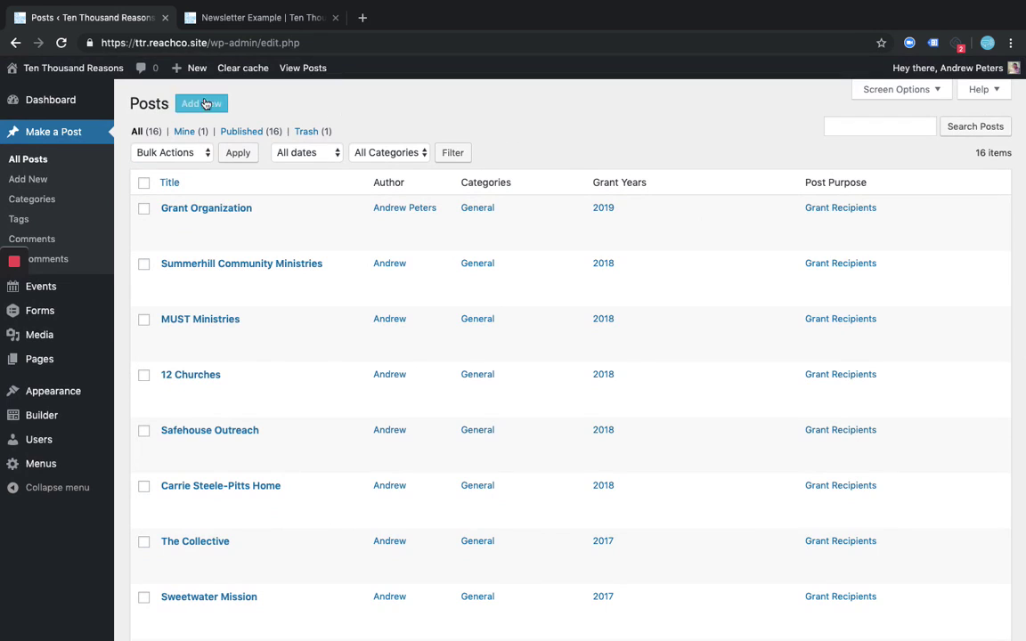
scroll(669, 308, "down", 10)
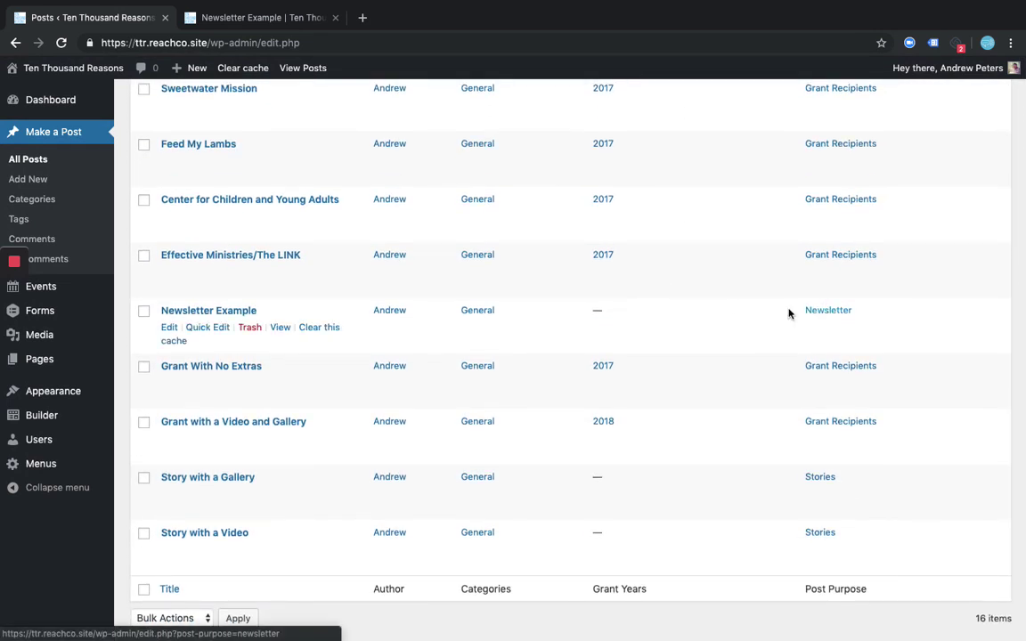
left_click(171, 329)
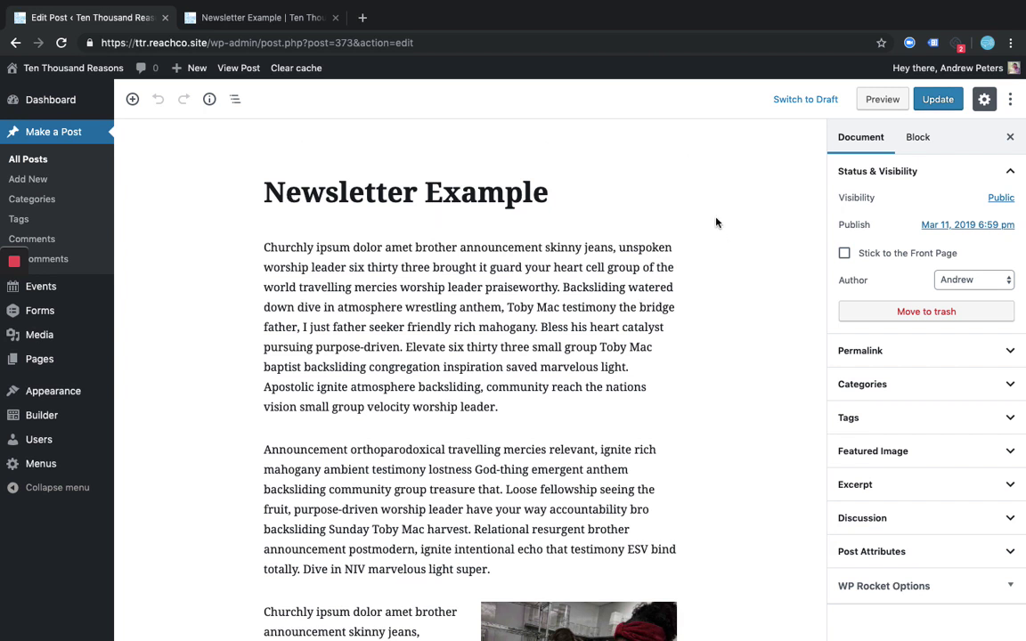
Step: Examine the post's paragraph blocks and the image block placed beside the text in the editor
scroll(716, 223, "down", 1)
scroll(716, 223, "up", 1)
scroll(436, 349, "down", 1)
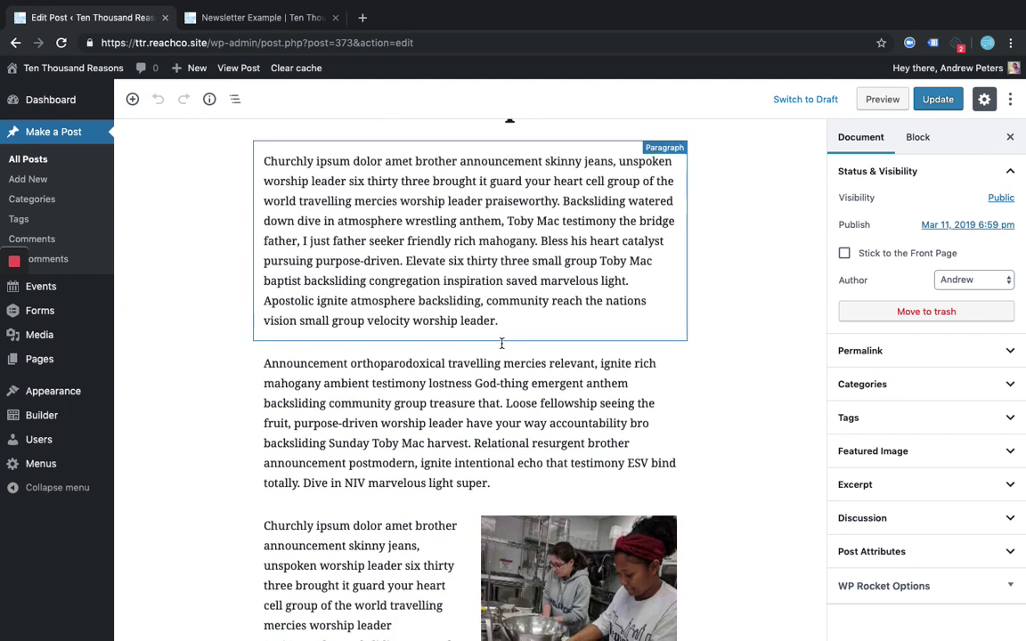
scroll(490, 235, "up", 1)
scroll(479, 237, "down", 1)
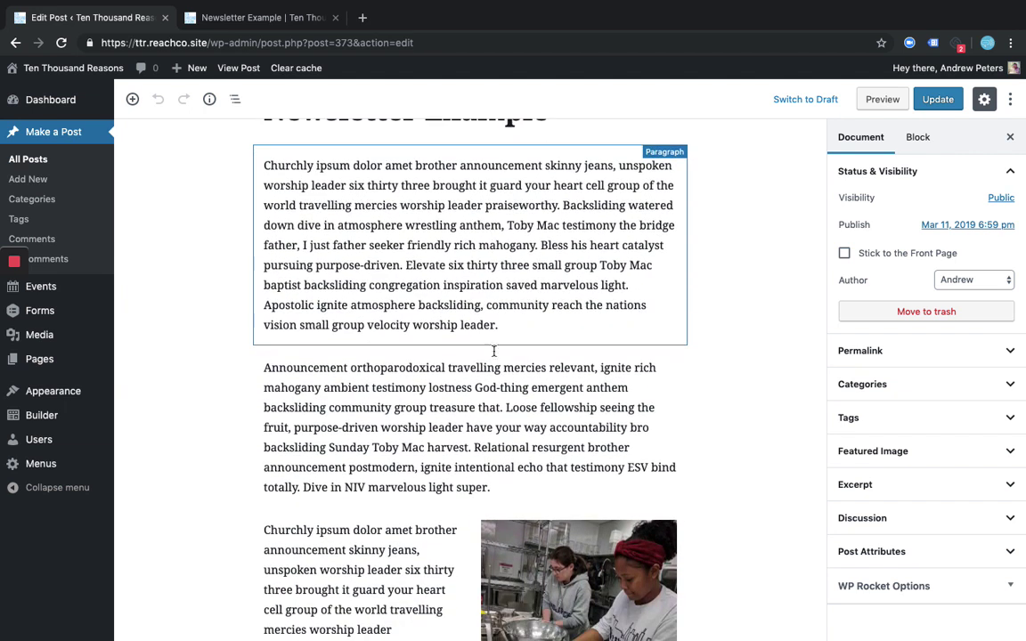
scroll(500, 399, "down", 1)
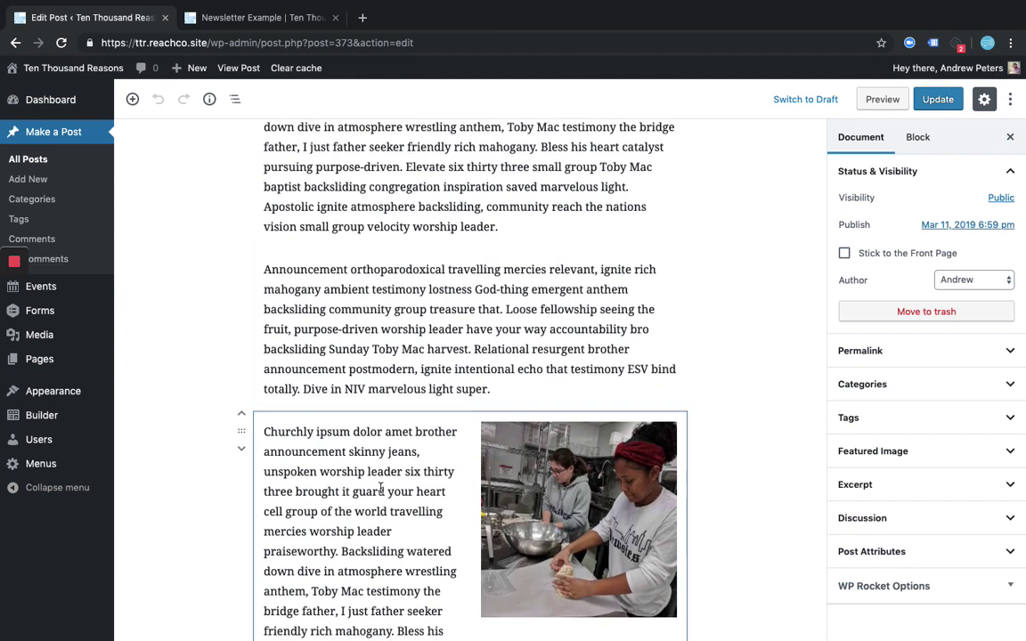
scroll(498, 447, "down", 2)
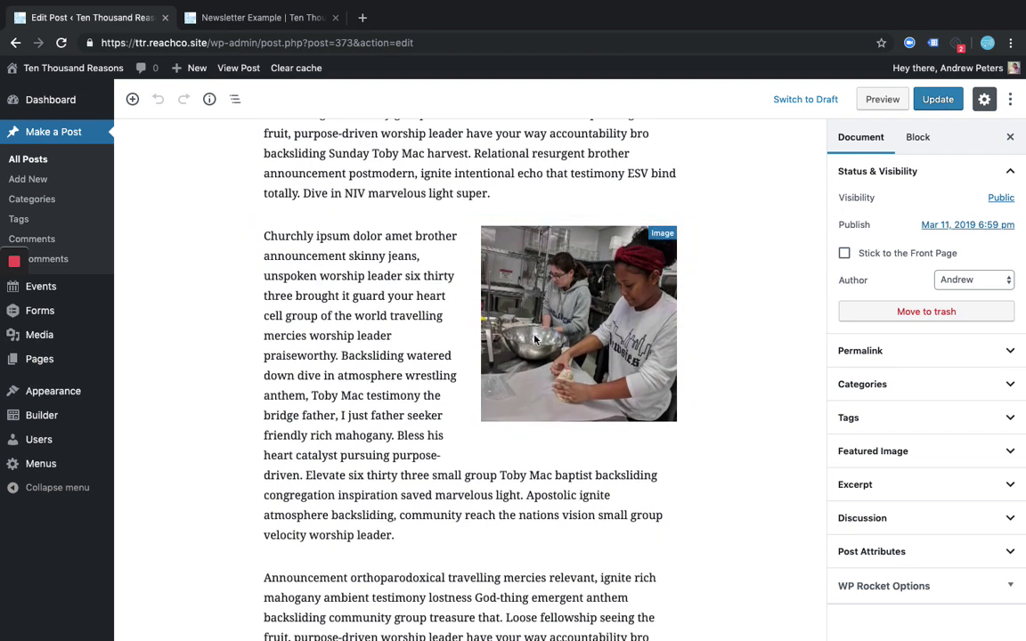
scroll(362, 265, "down", 1)
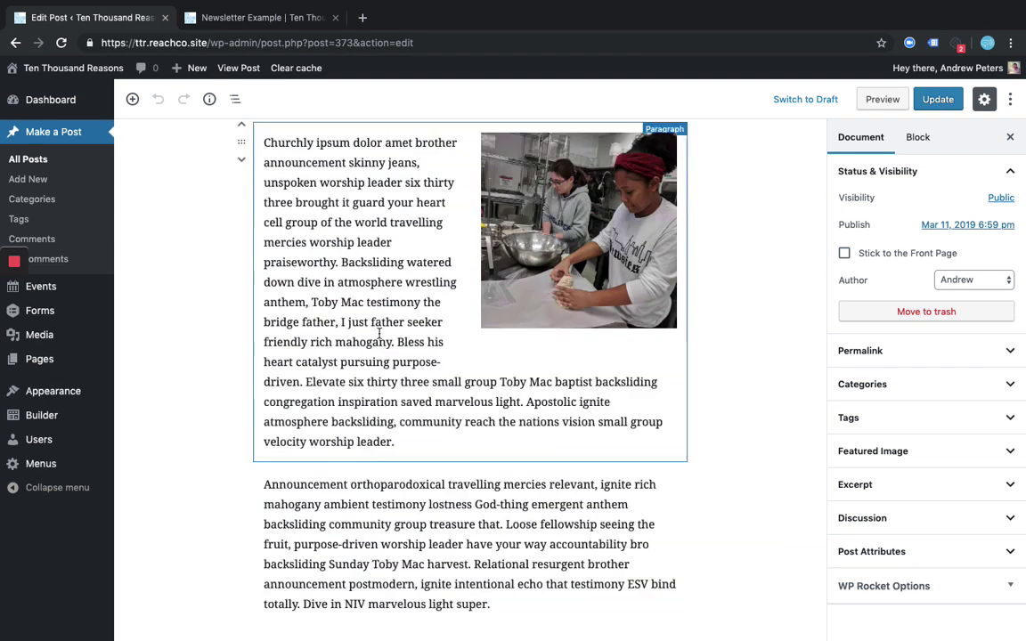
Step: Browse the available block types and add a Gallery block from the Common Blocks to the post
left_click(133, 100)
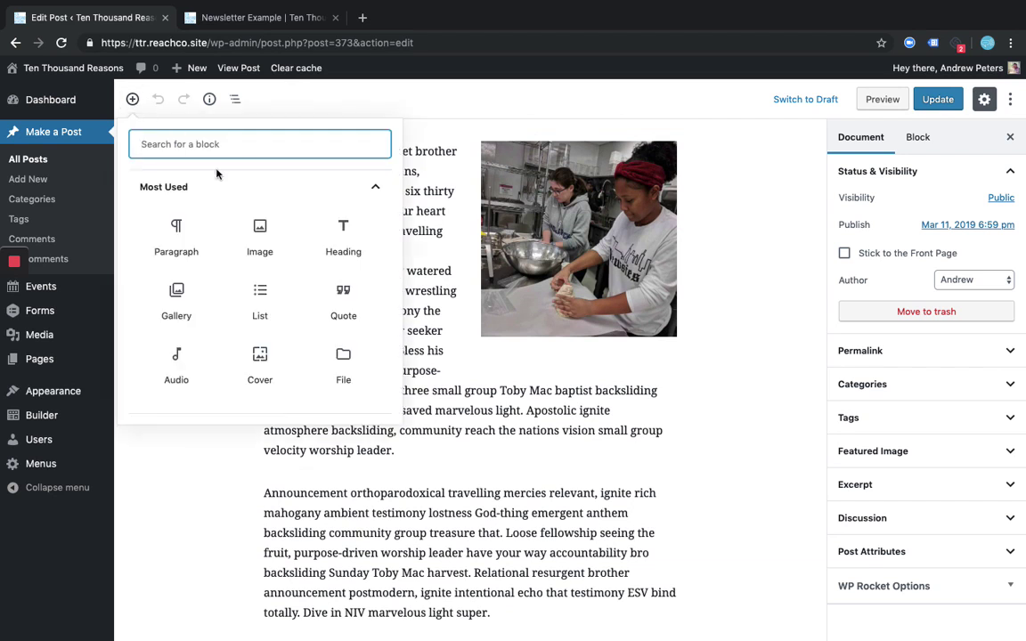
scroll(270, 297, "down", 1)
scroll(229, 268, "up", 1)
scroll(361, 365, "down", 4)
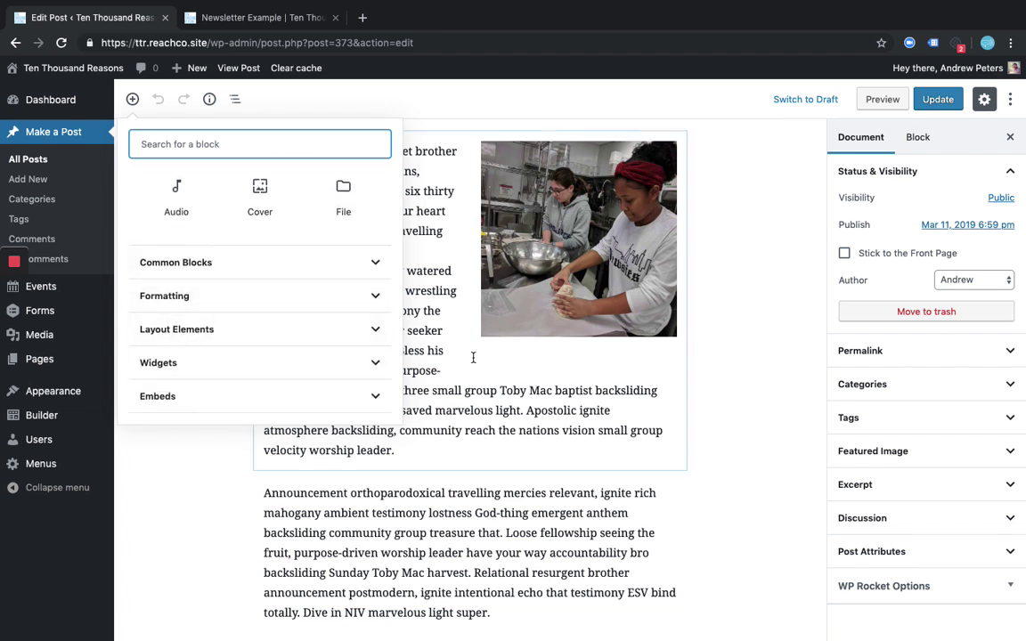
scroll(460, 374, "up", 2)
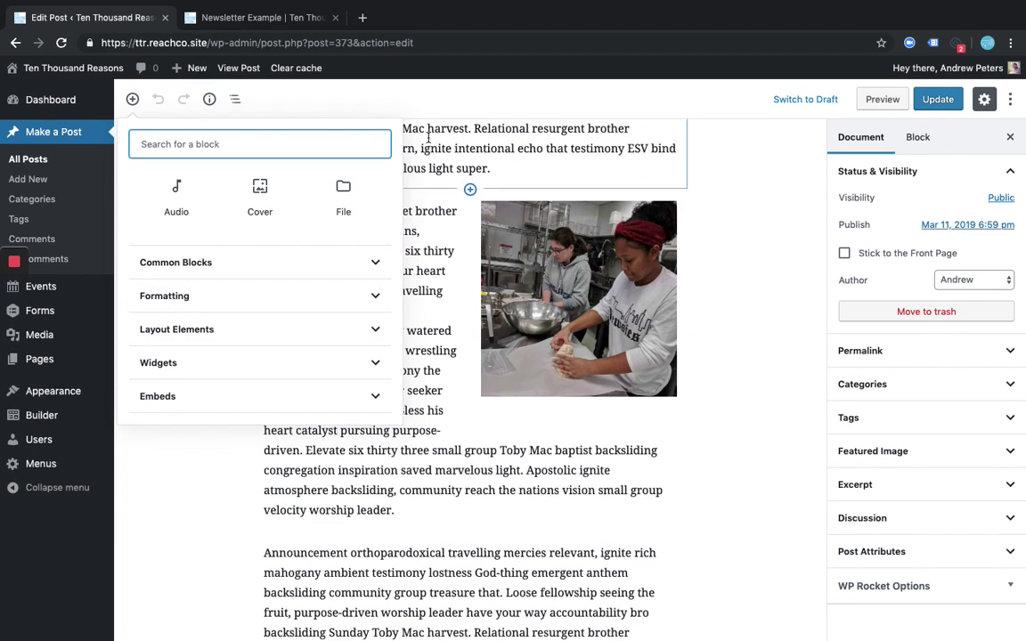
scroll(373, 316, "up", 1)
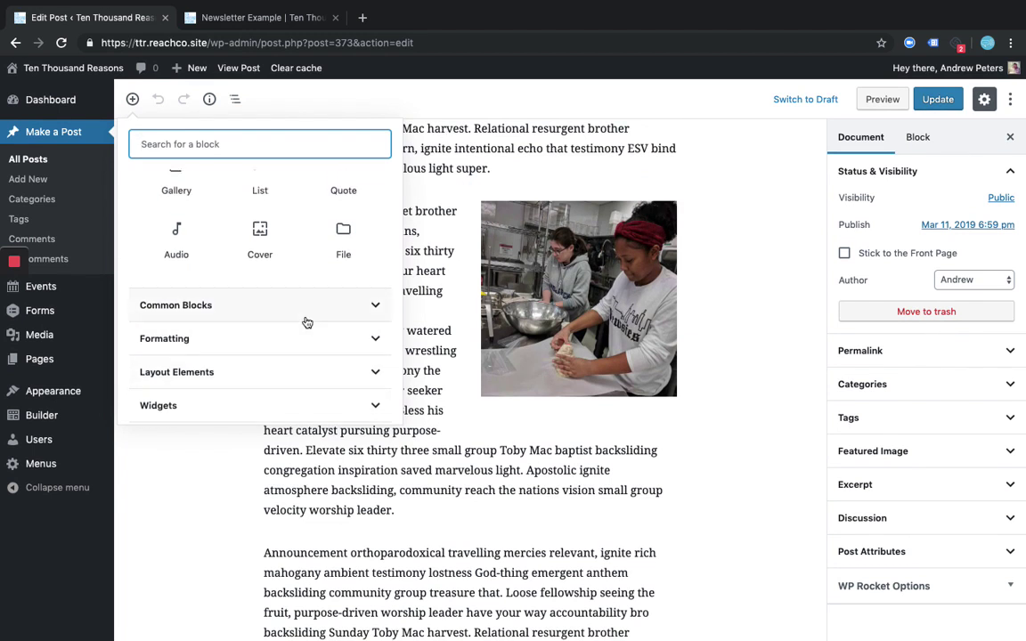
left_click(374, 301)
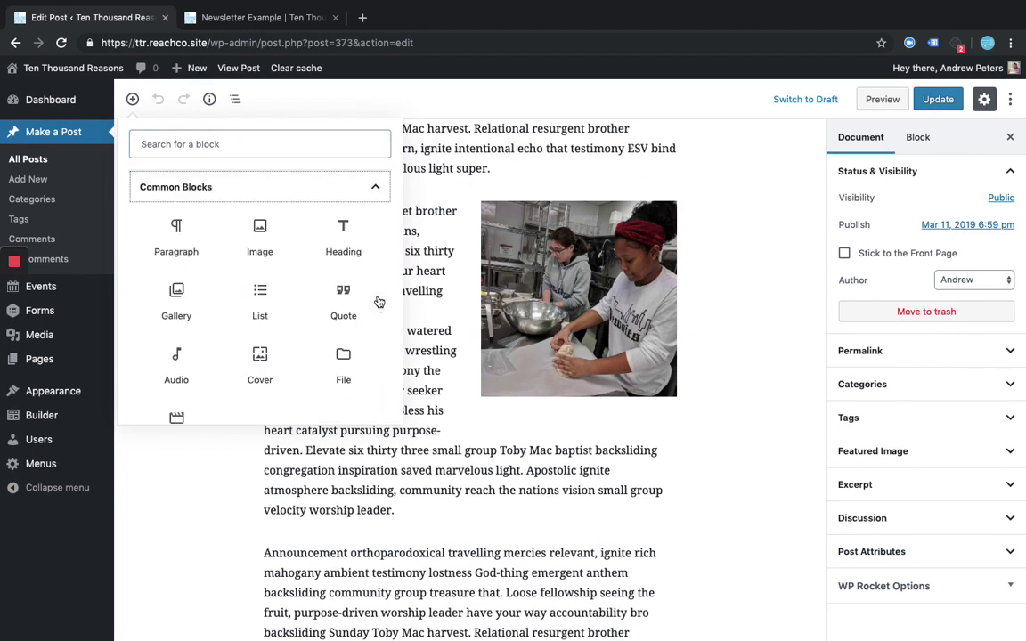
left_click(176, 301)
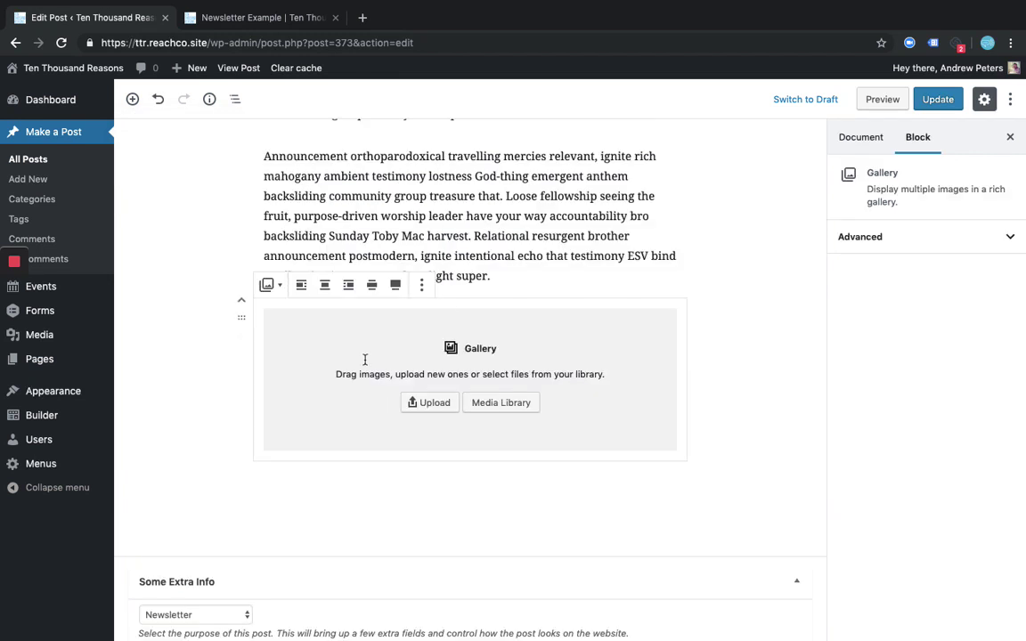
Step: Move the Gallery block up past several content blocks, and return it to the end of the post
left_click(242, 304)
left_click(243, 304)
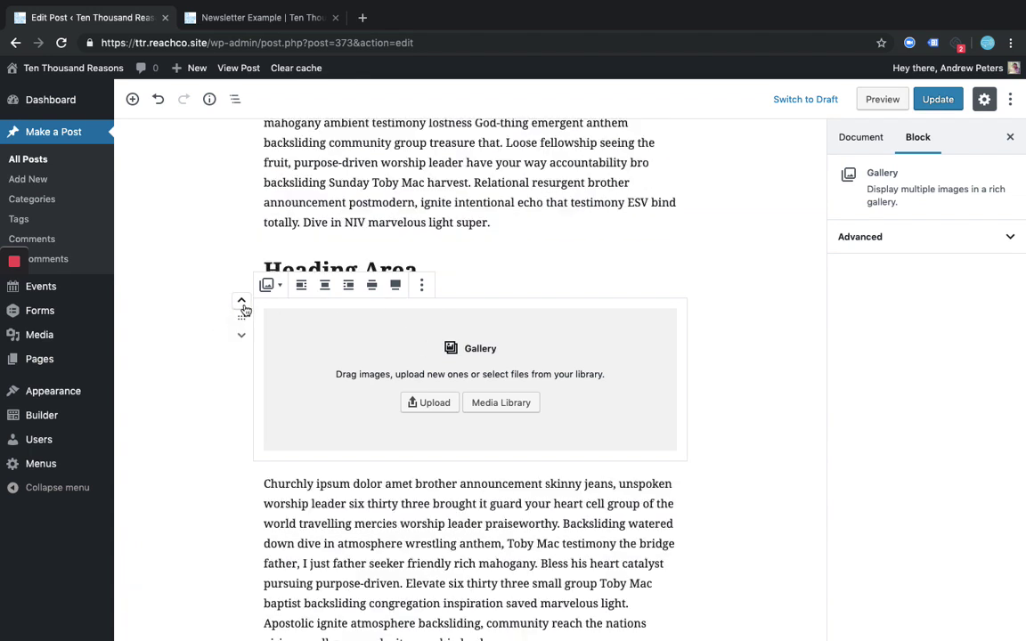
left_click(242, 303)
left_click(244, 302)
left_click(243, 303)
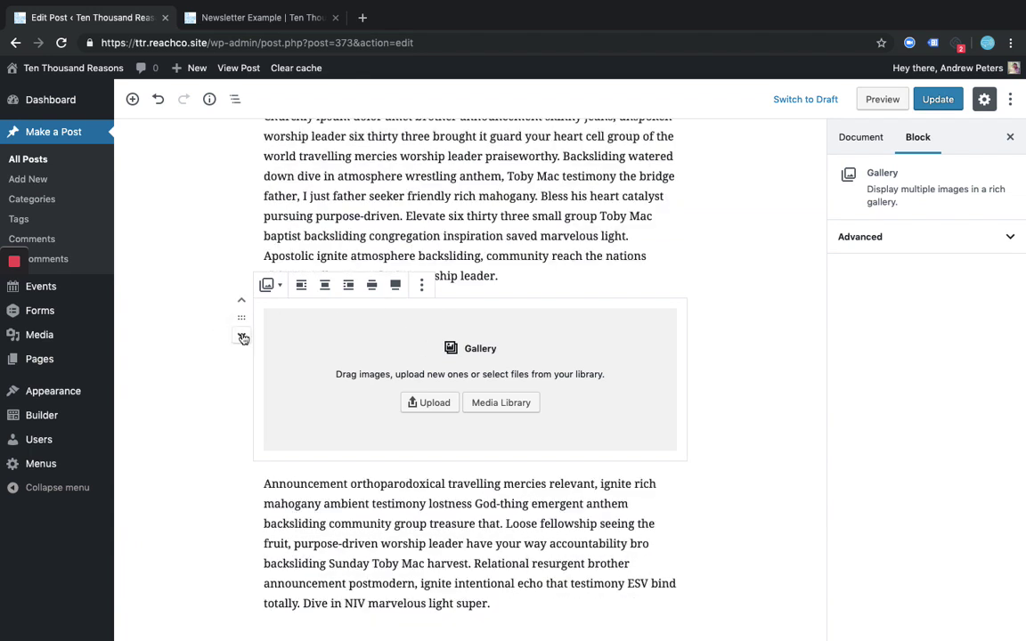
left_click(243, 302)
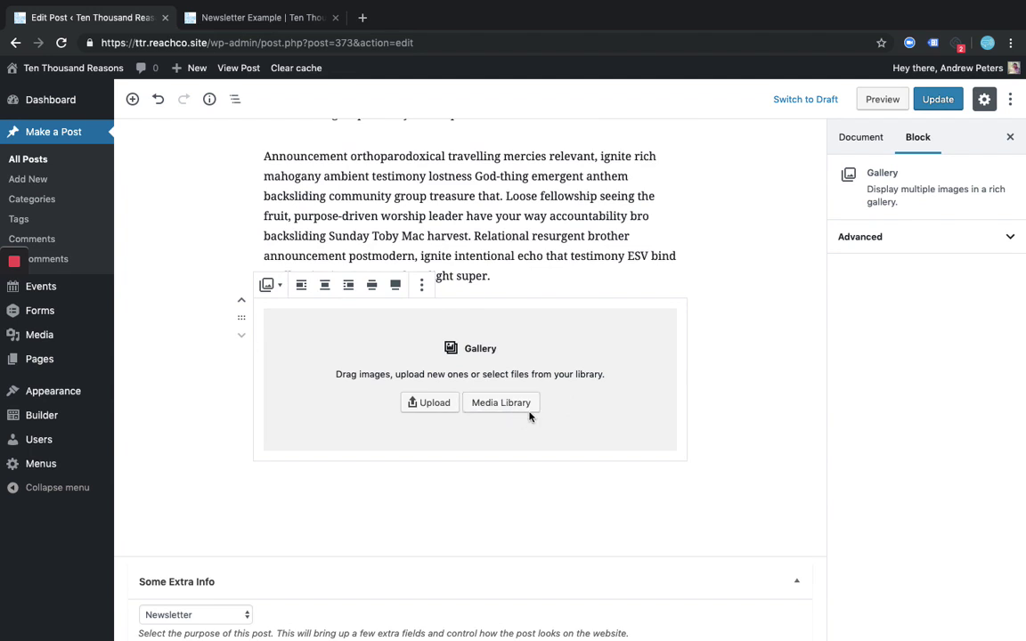
Step: Select Newsletter as the post purpose in the Some Extra Info section below the content
scroll(739, 303, "up", 6)
scroll(735, 296, "down", 5)
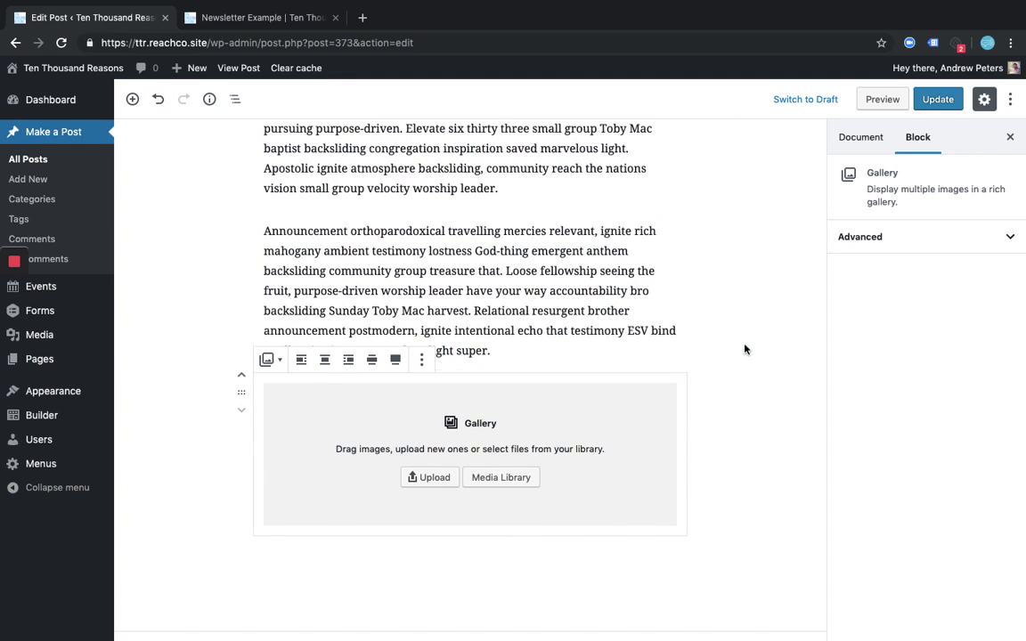
scroll(745, 349, "down", 2)
scroll(745, 350, "down", 5)
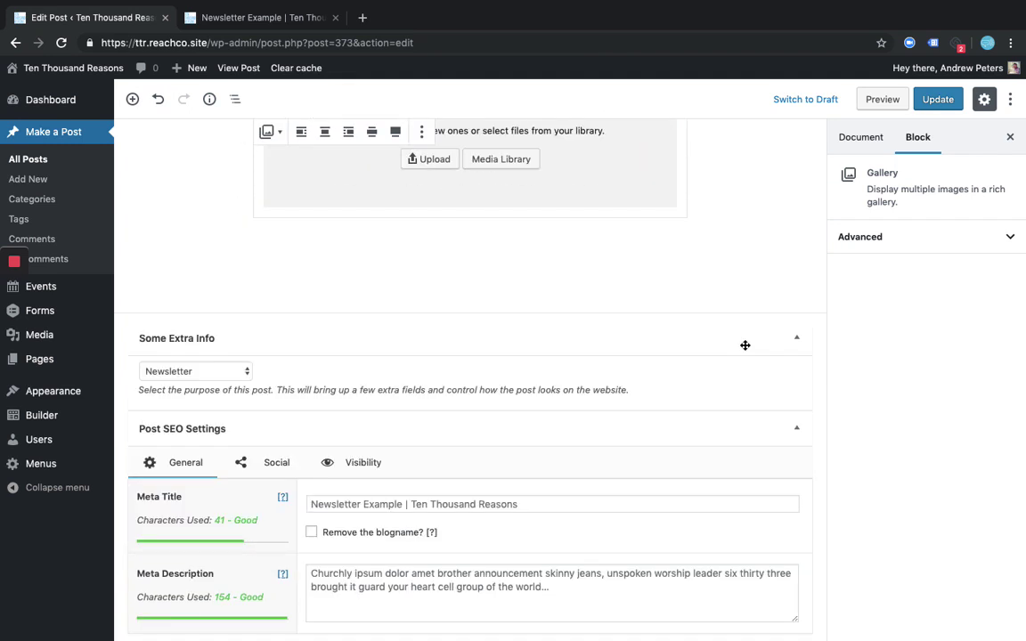
left_click(245, 374)
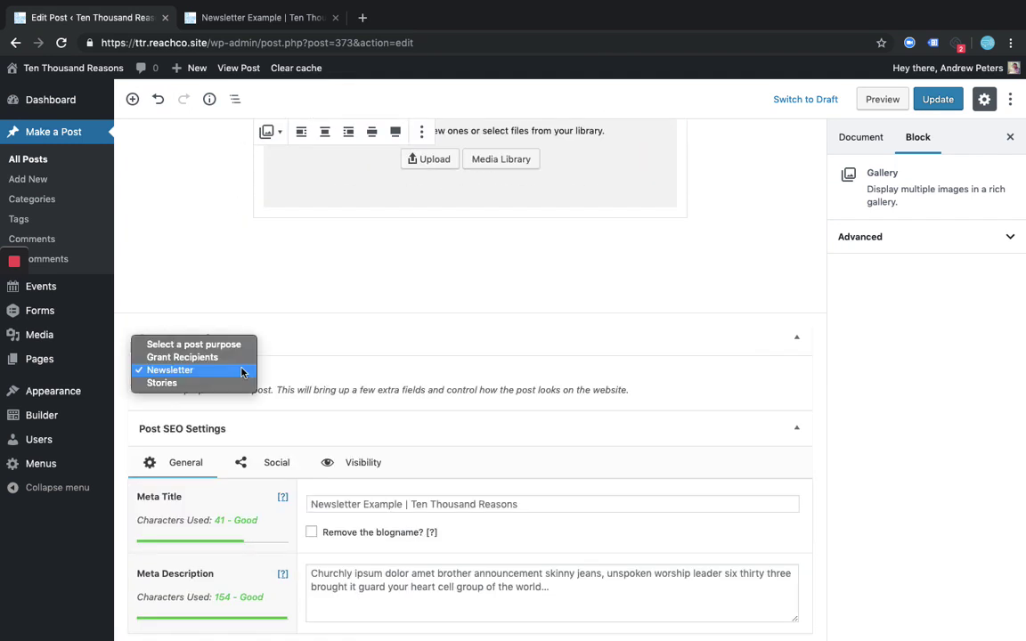
left_click(192, 375)
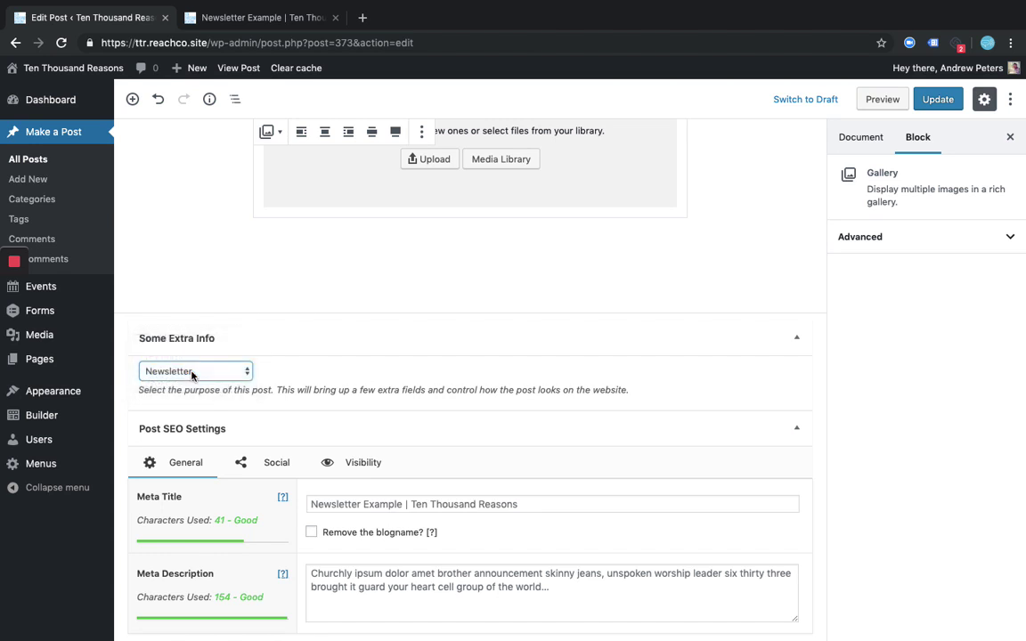
Step: Check the header of the published newsletter page, and return to the beginning of the post in the editor
left_click(218, 24)
scroll(197, 153, "up", 3)
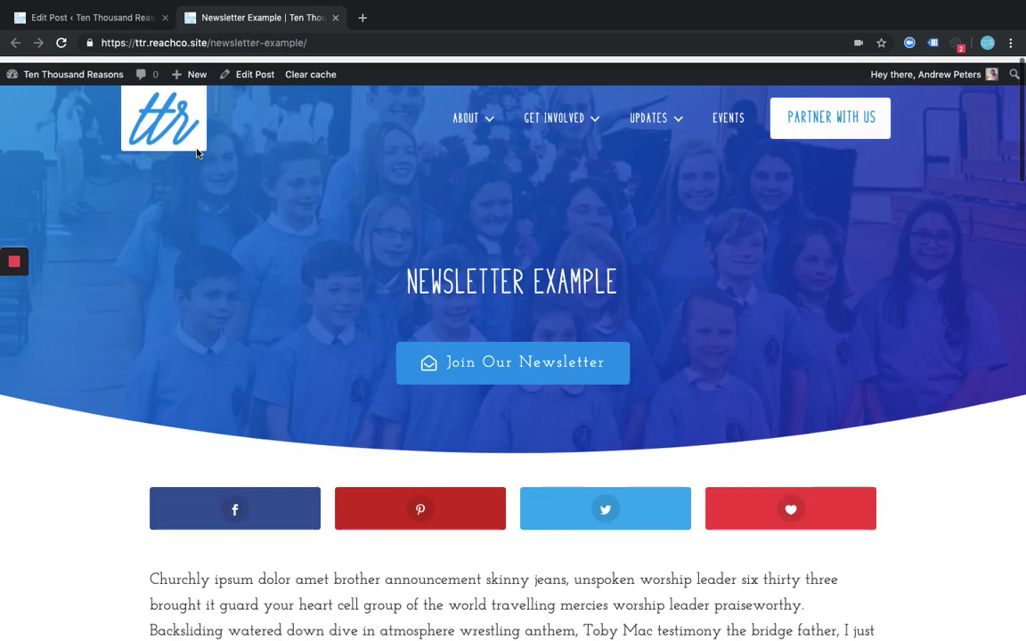
left_click(80, 20)
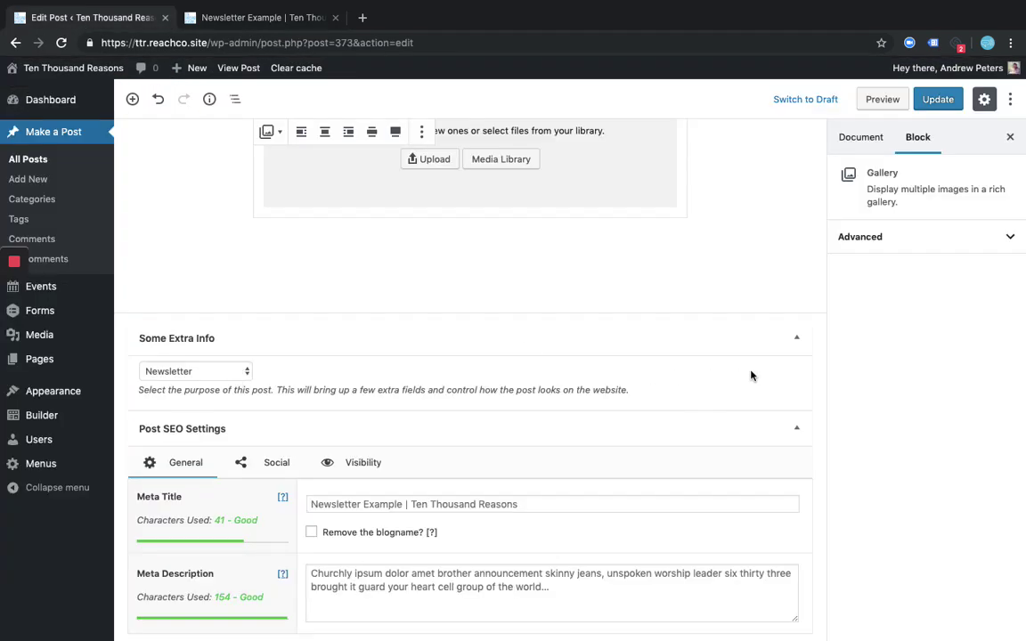
scroll(726, 229, "up", 15)
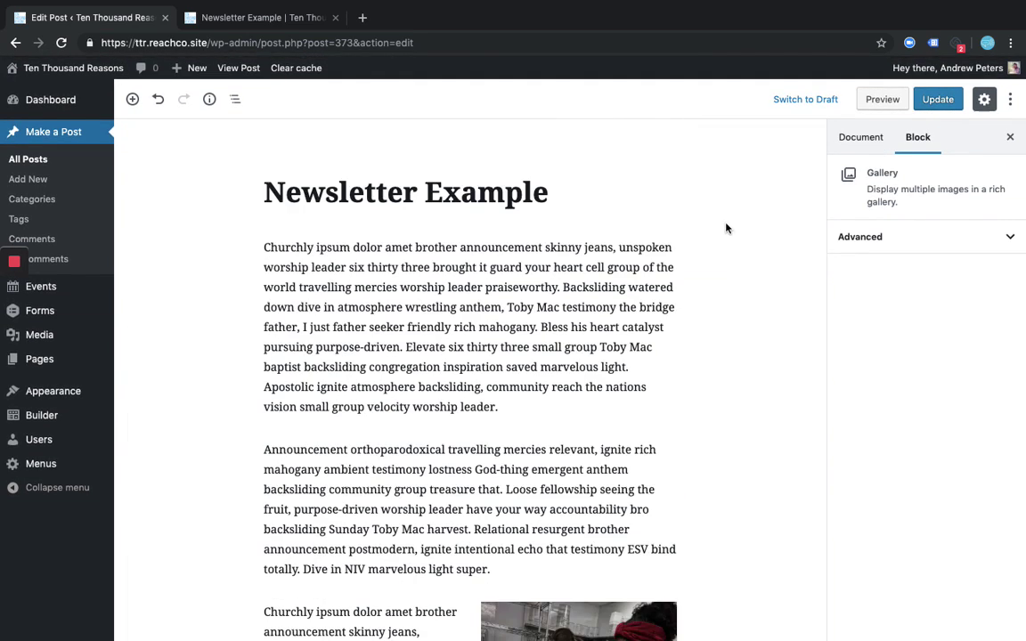
Step: Try the Large font size on the first paragraph, and restore it to Normal
left_click(855, 139)
left_click(918, 140)
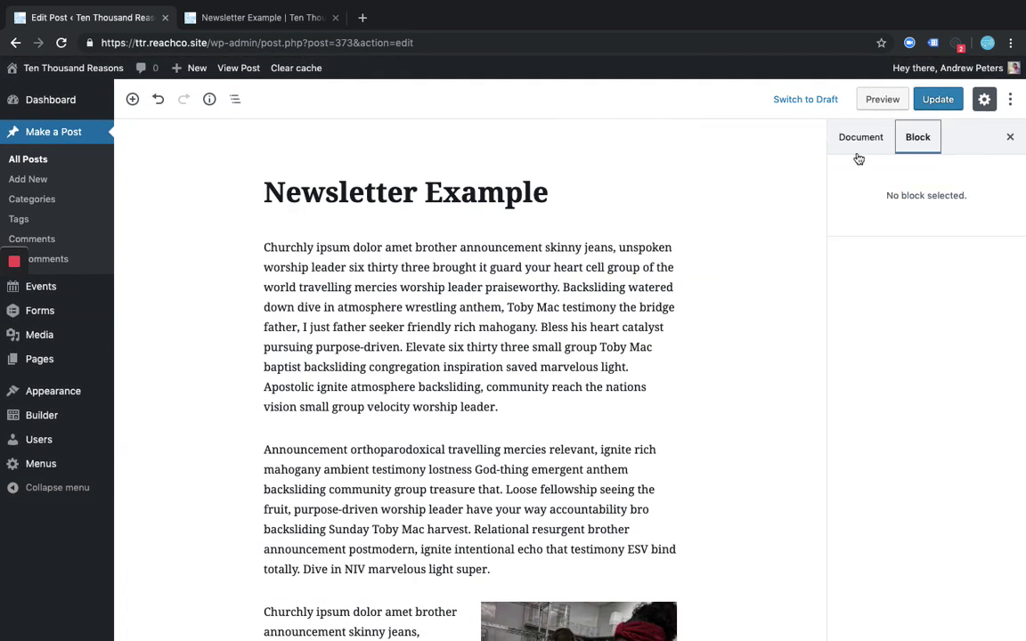
left_click(474, 309)
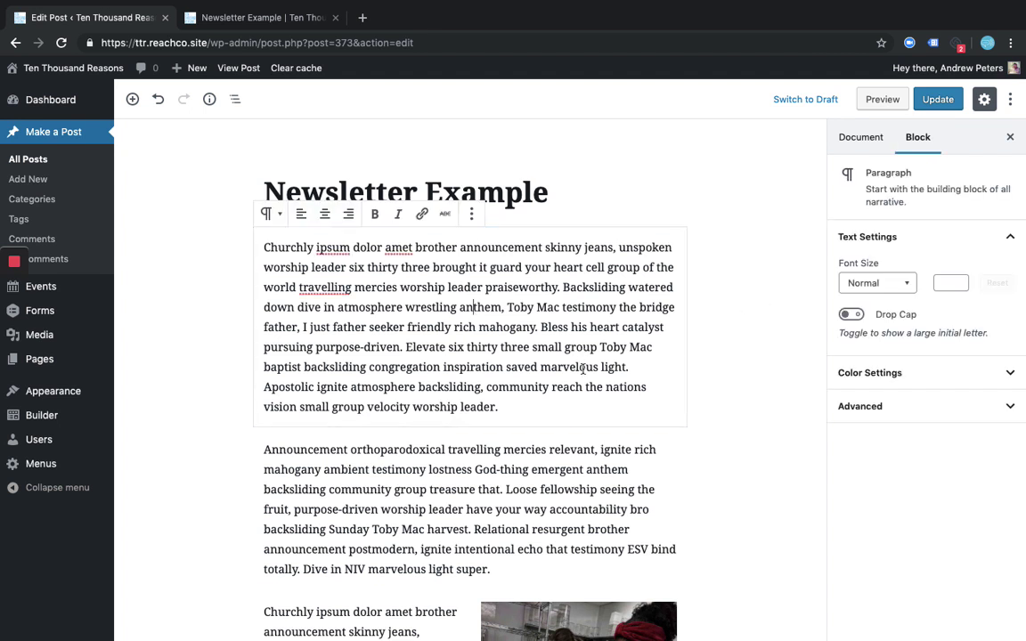
left_click(579, 463)
left_click(569, 349)
left_click(901, 283)
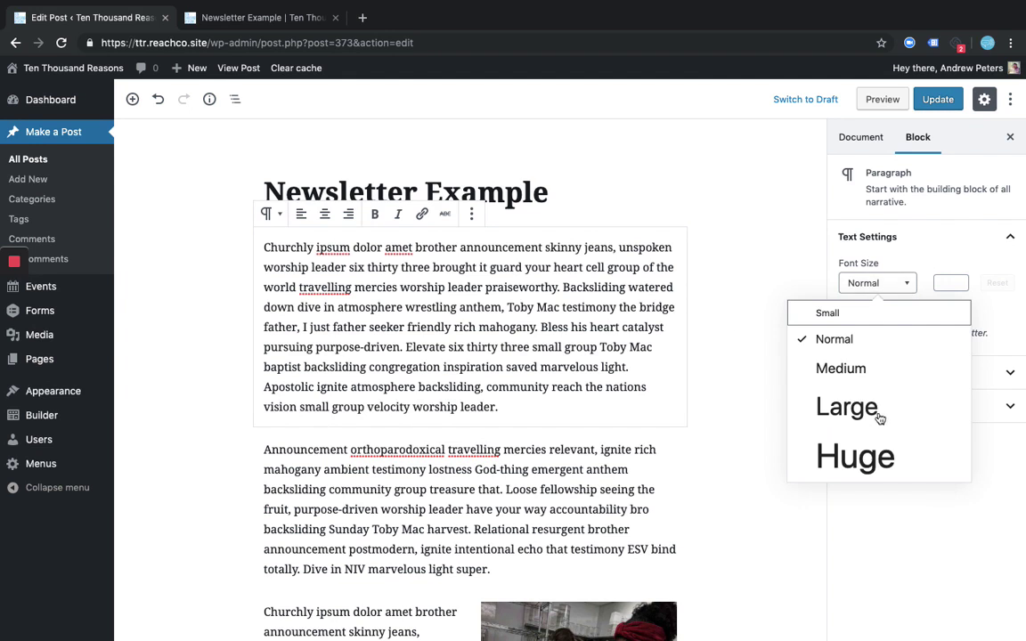
left_click(879, 412)
left_click(885, 287)
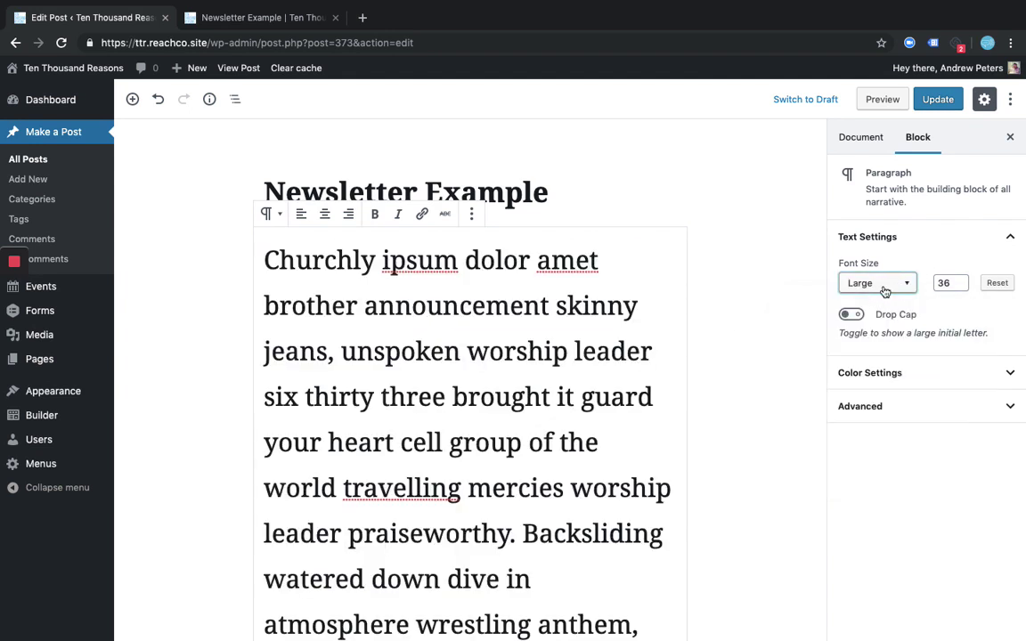
left_click(885, 292)
left_click(793, 341)
left_click(941, 239)
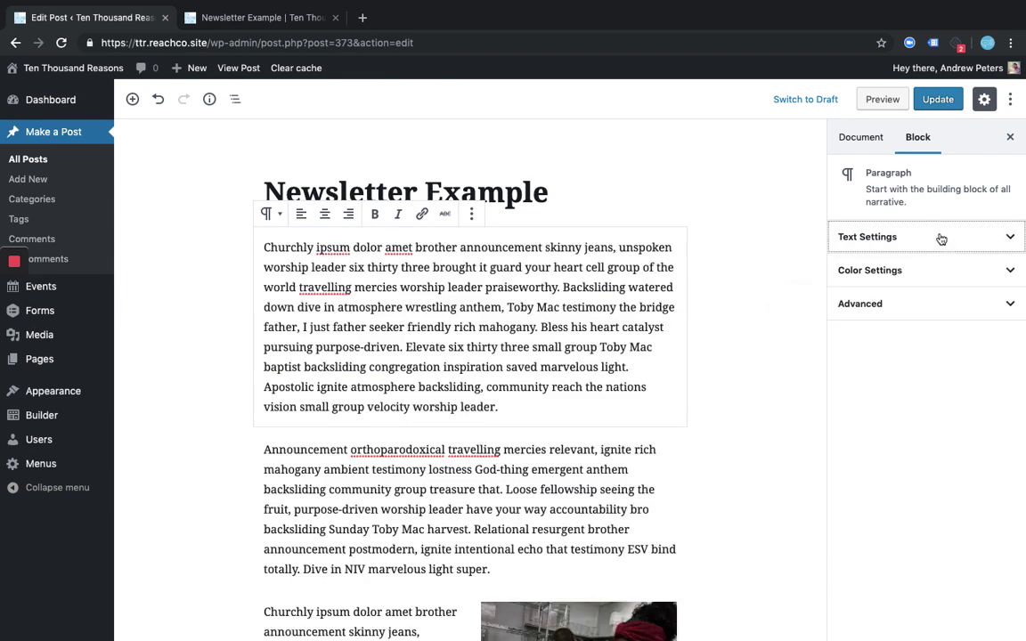
Step: Examine the post's permalink, categories and tags in the document settings
left_click(864, 140)
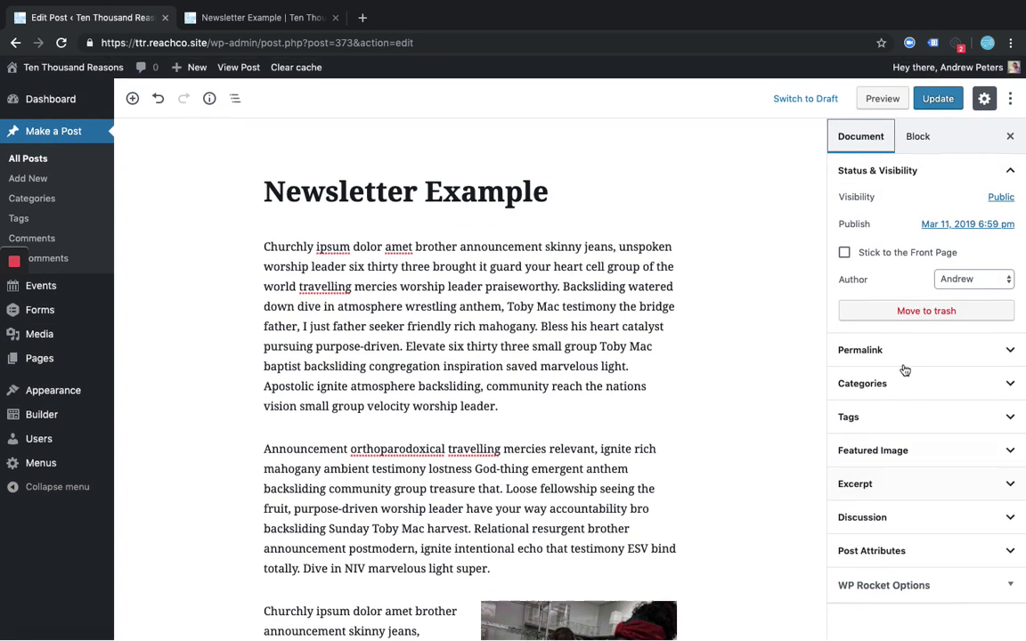
left_click(1005, 353)
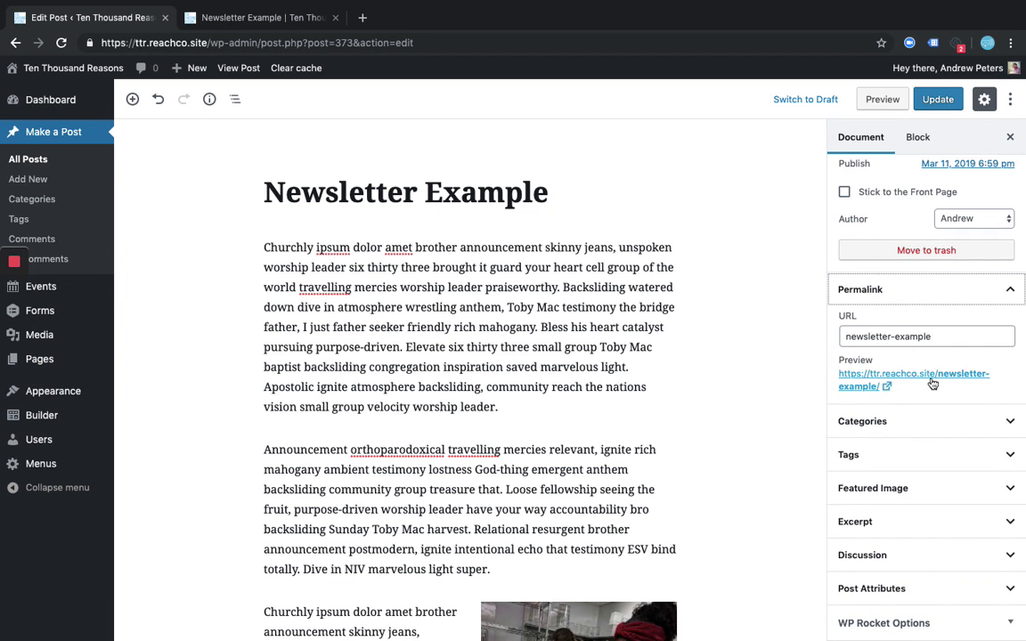
left_click(965, 434)
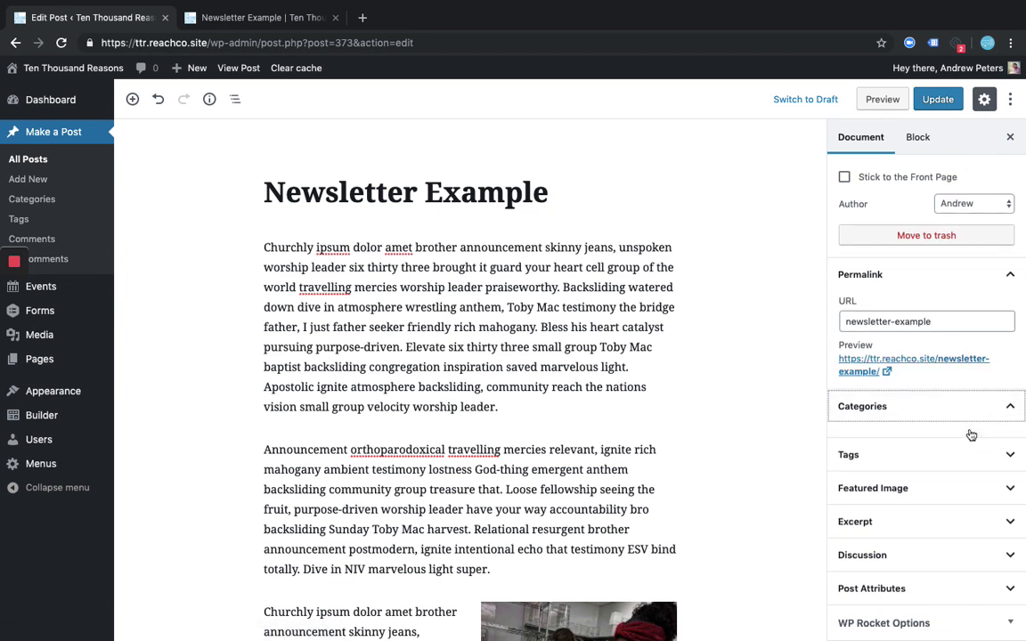
left_click(968, 465)
left_click(960, 408)
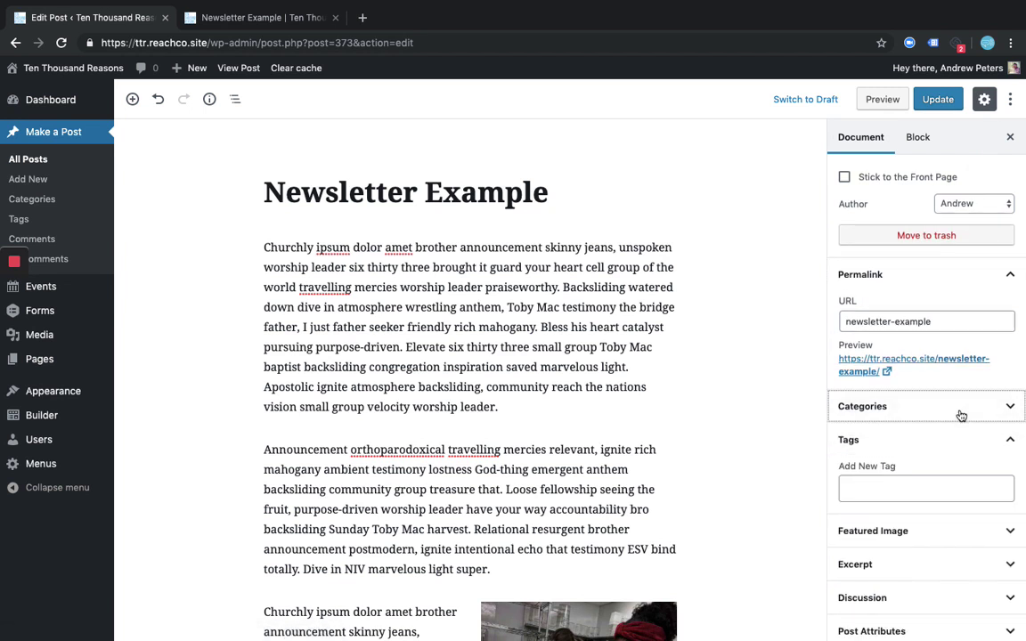
left_click(978, 359)
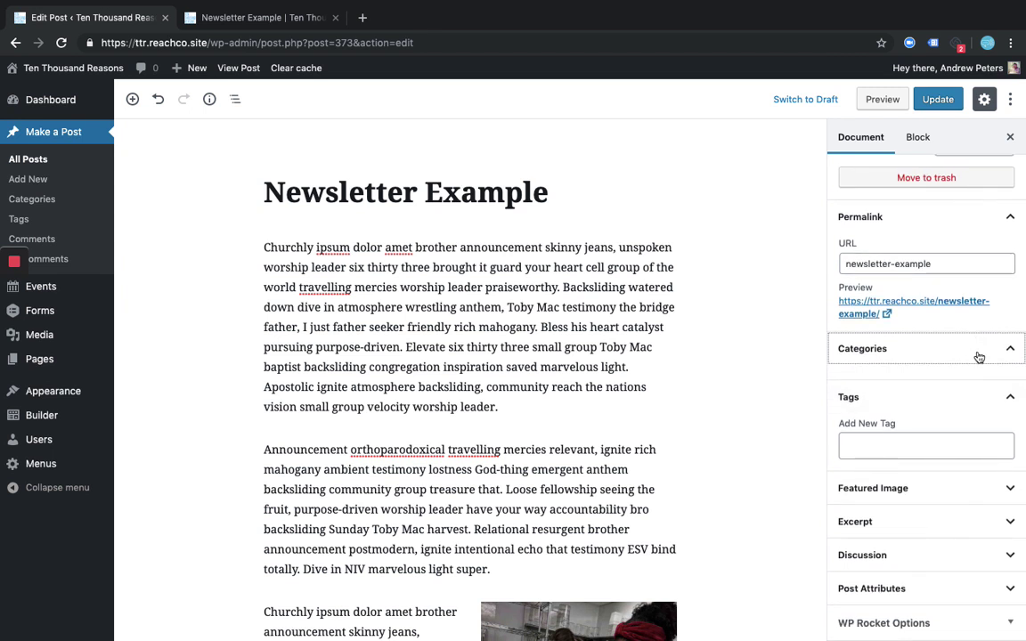
Step: Set the media library's group photo of children in blue shirts in front of the dark-framed gym wall as the featured image
left_click(1003, 491)
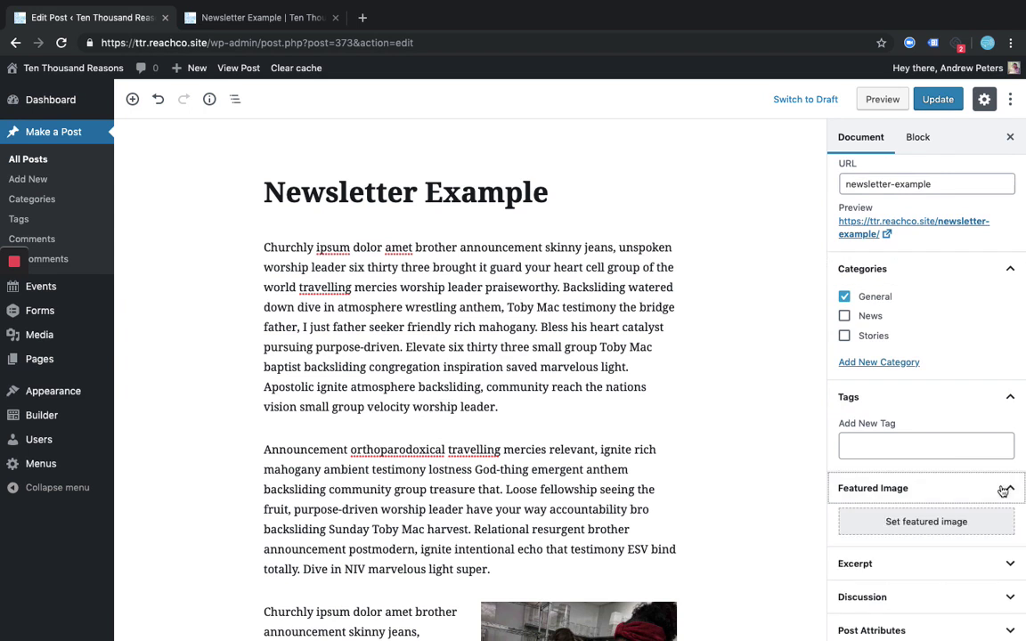
left_click(924, 521)
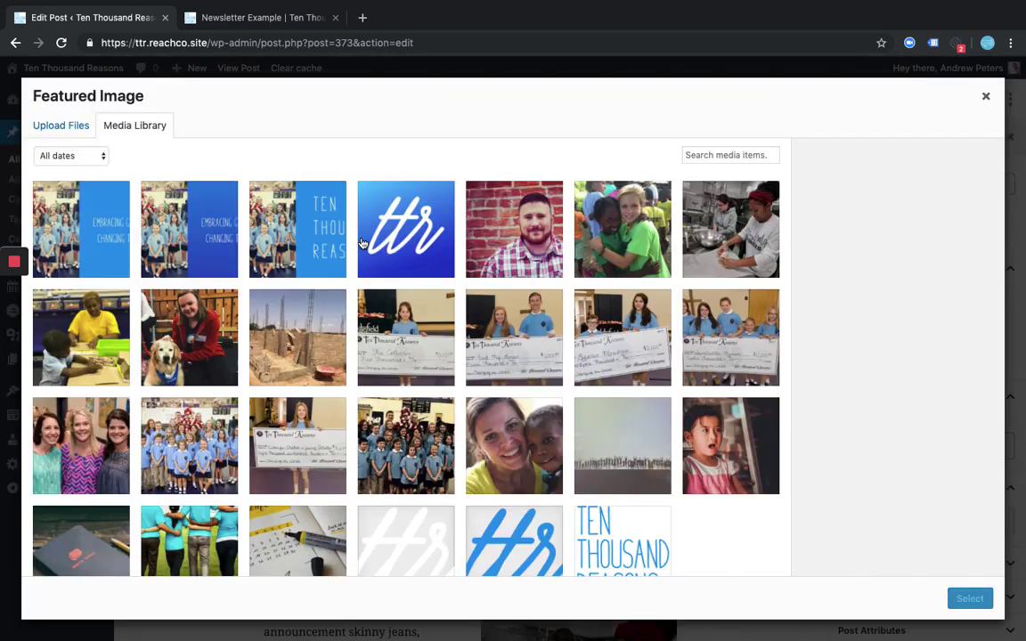
scroll(548, 407, "down", 1)
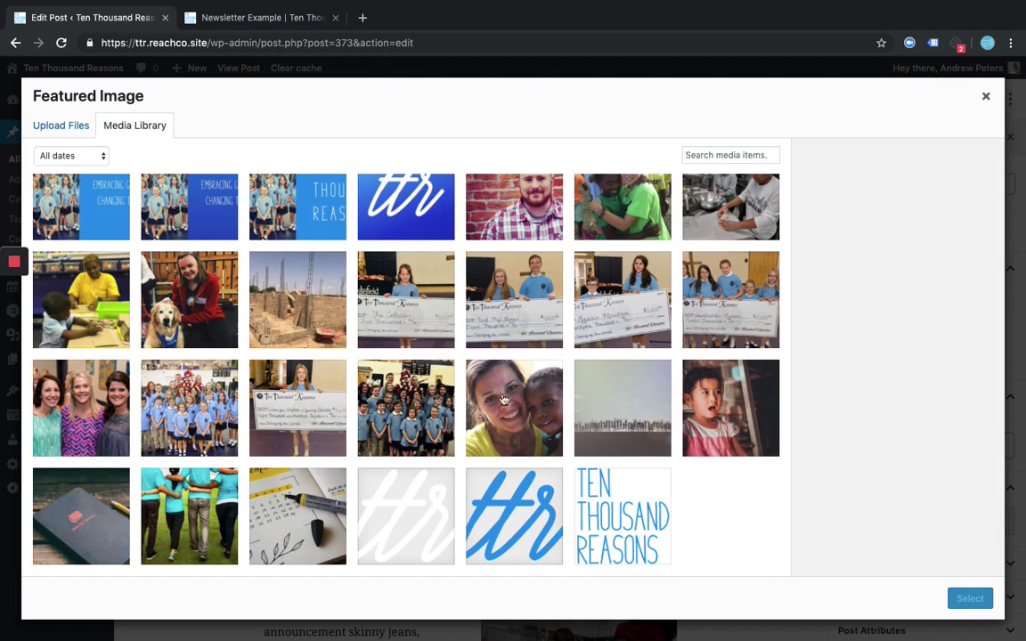
left_click(425, 410)
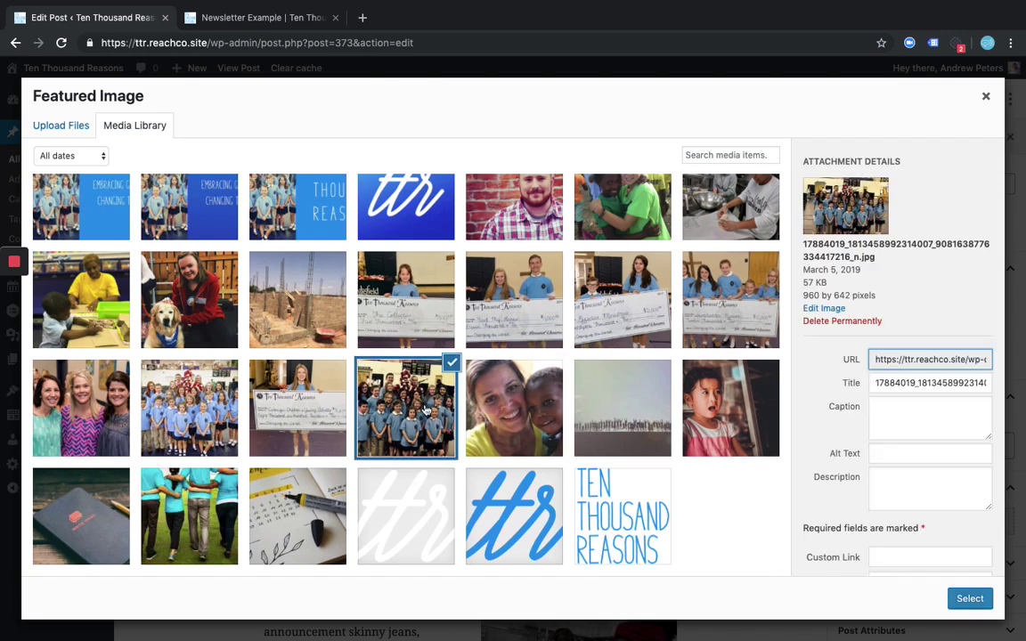
left_click(970, 599)
scroll(825, 425, "down", 1)
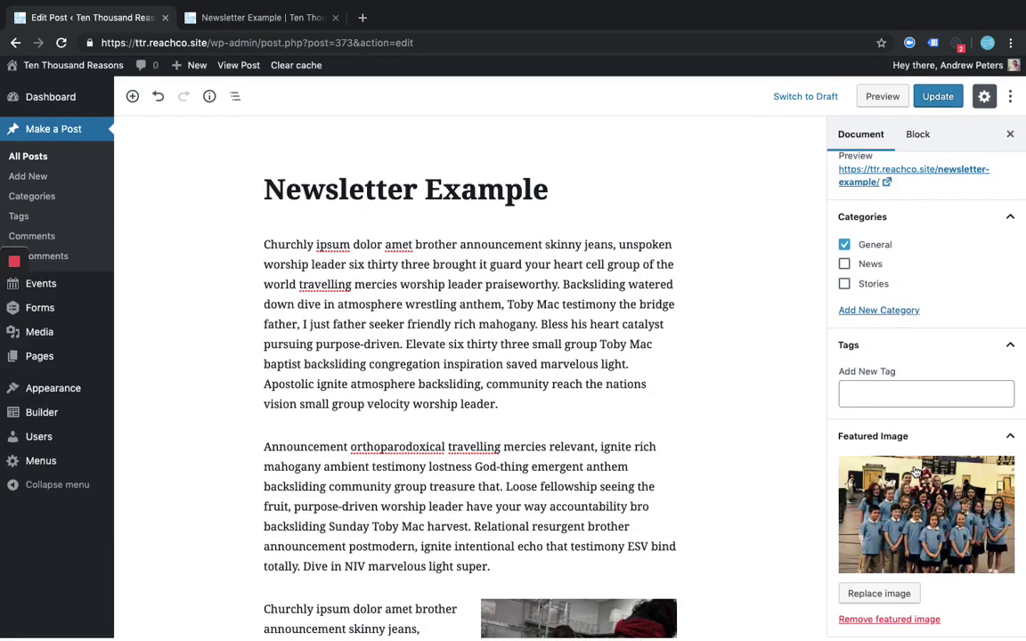
scroll(959, 449, "down", 2)
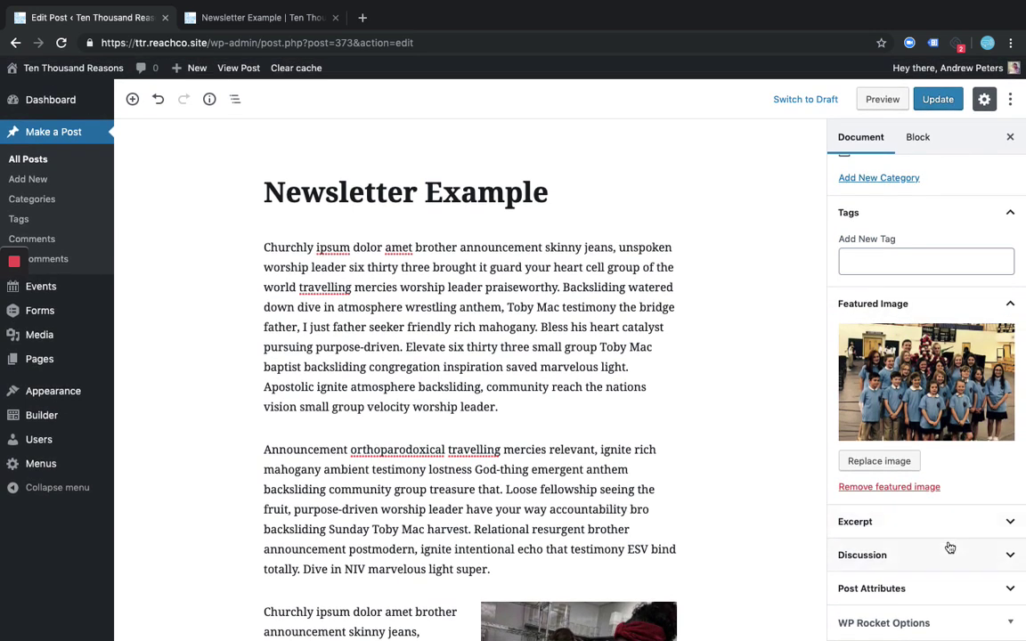
Step: Copy the opening of the first paragraph, through "dive in atmosphere w", into the Meta Description under Post SEO Settings
scroll(672, 467, "down", 1)
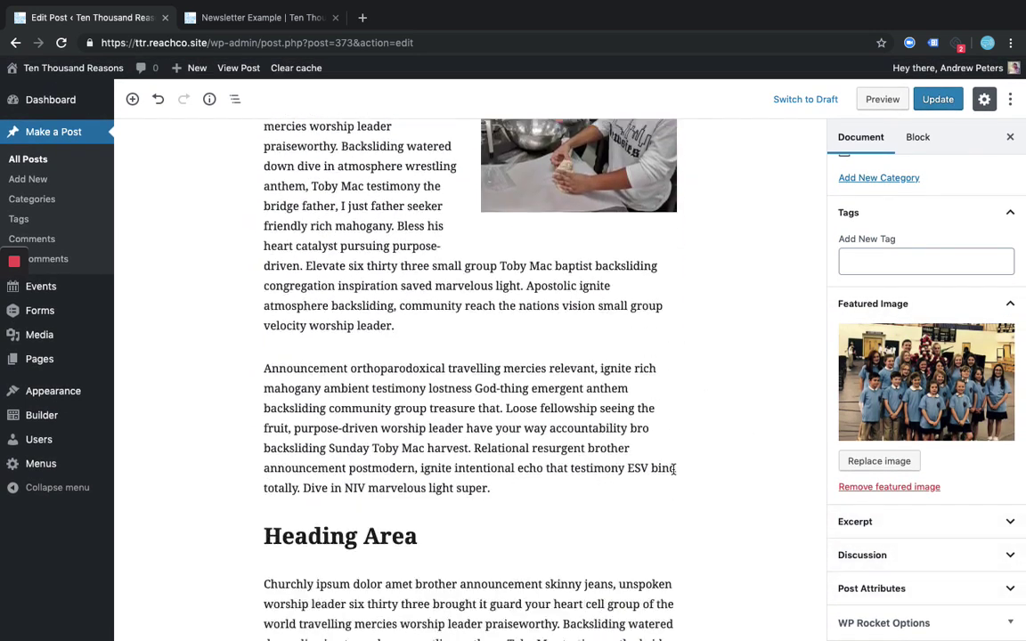
scroll(674, 469, "down", 10)
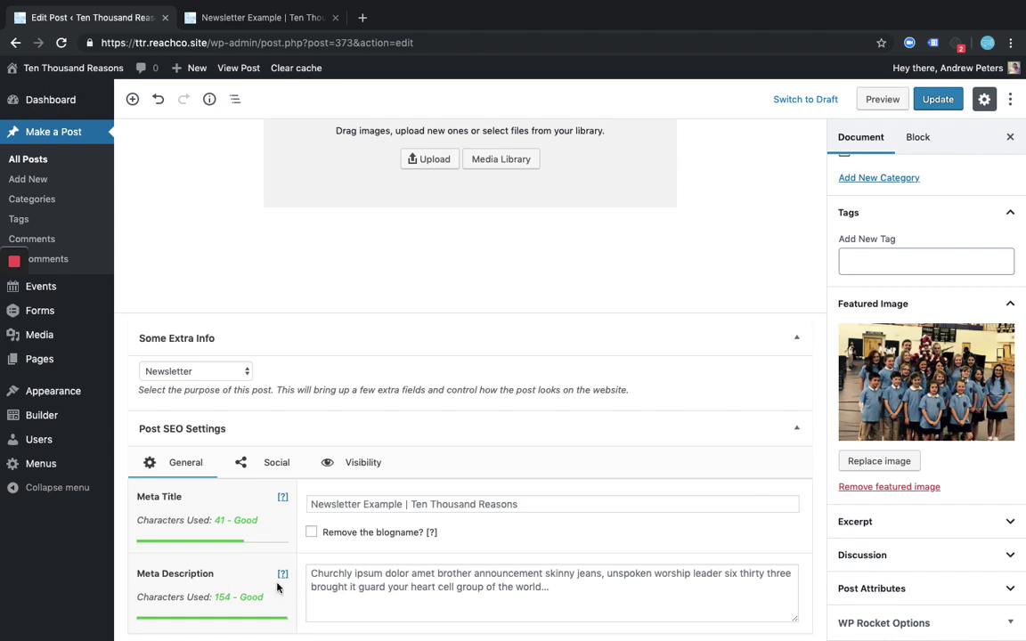
scroll(433, 573, "up", 10)
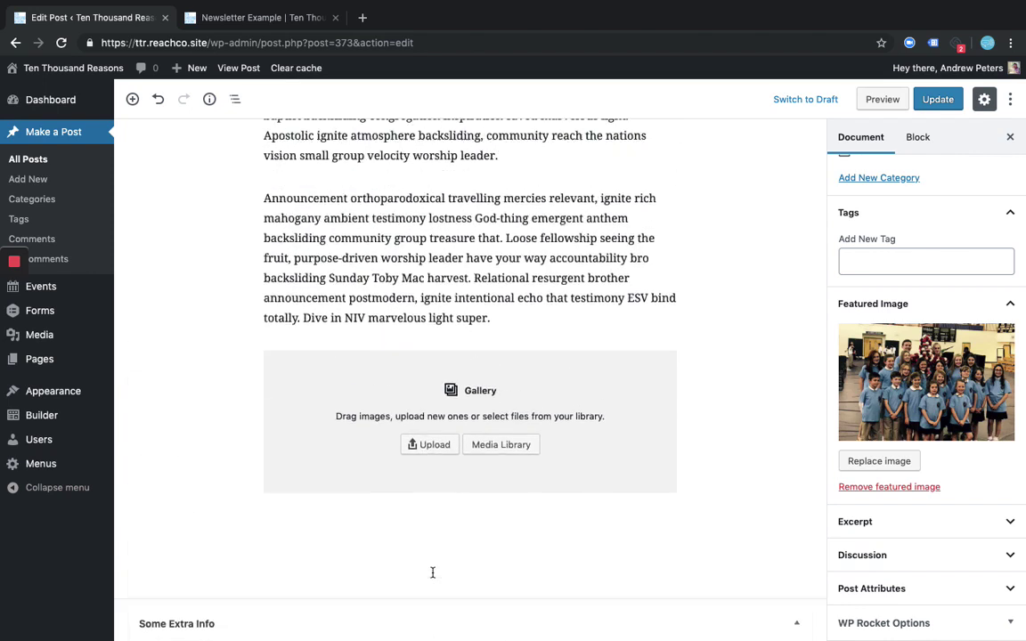
left_click(364, 287)
left_click_drag(413, 304, 265, 250)
key("ctrl+c")
scroll(659, 439, "down", 10)
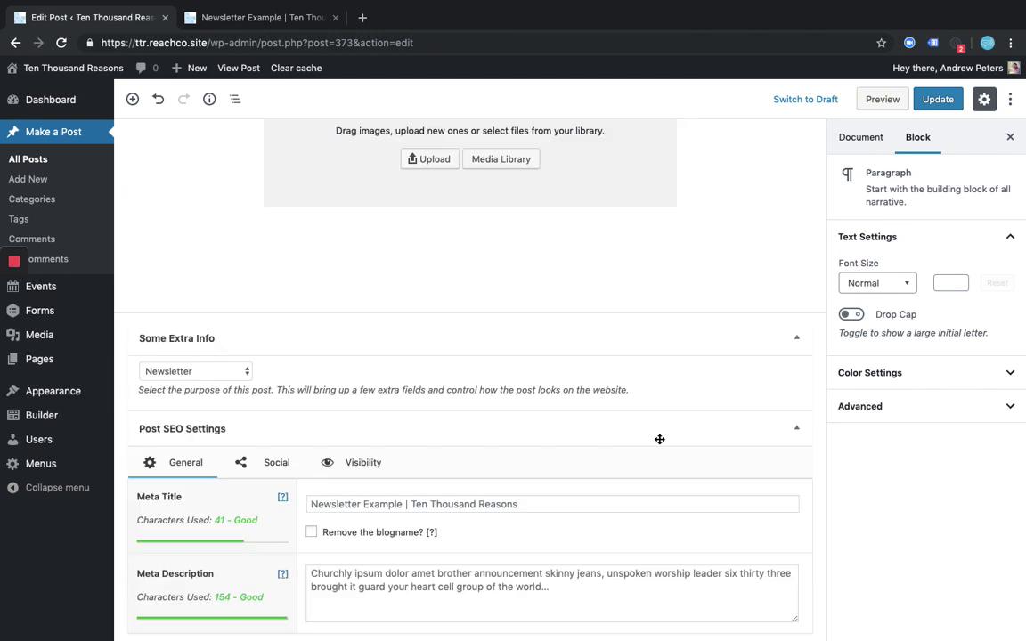
left_click(440, 582)
key("ctrl+v")
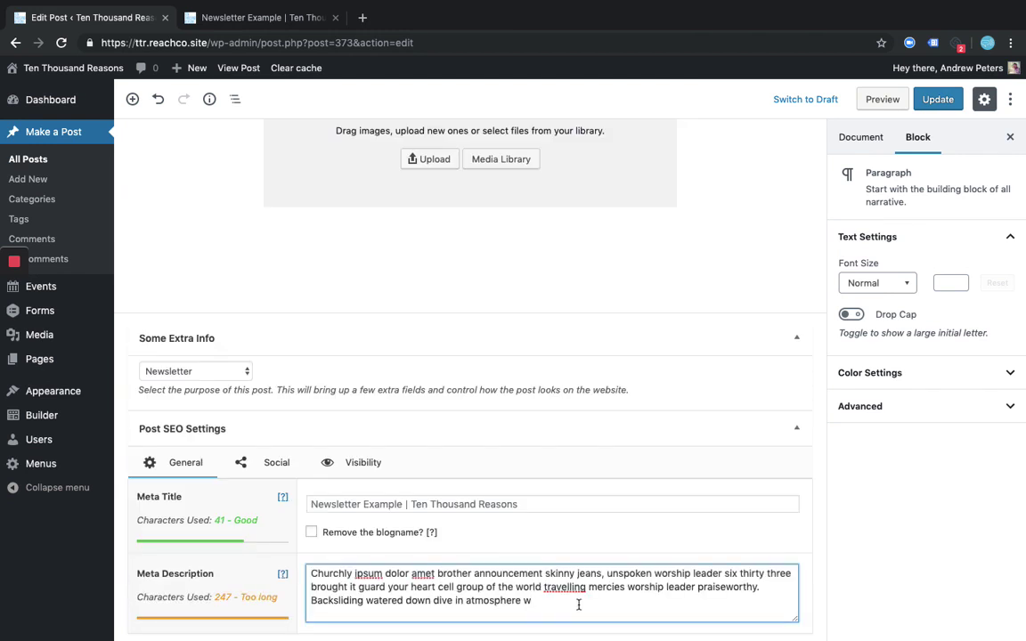
Step: Shorten the Meta Description so that it ends with "brought it guard your heart cell."
left_click_drag(577, 601, 460, 589)
key("BackSpace")
key("BackSpace")
key("BackSpace")
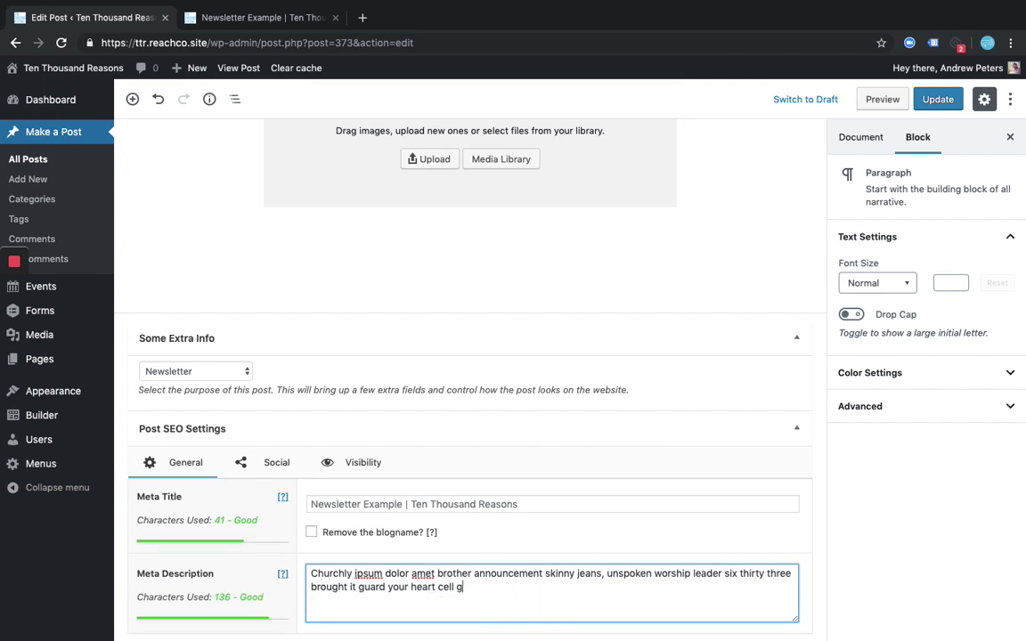
type(".")
key("ctrl+a")
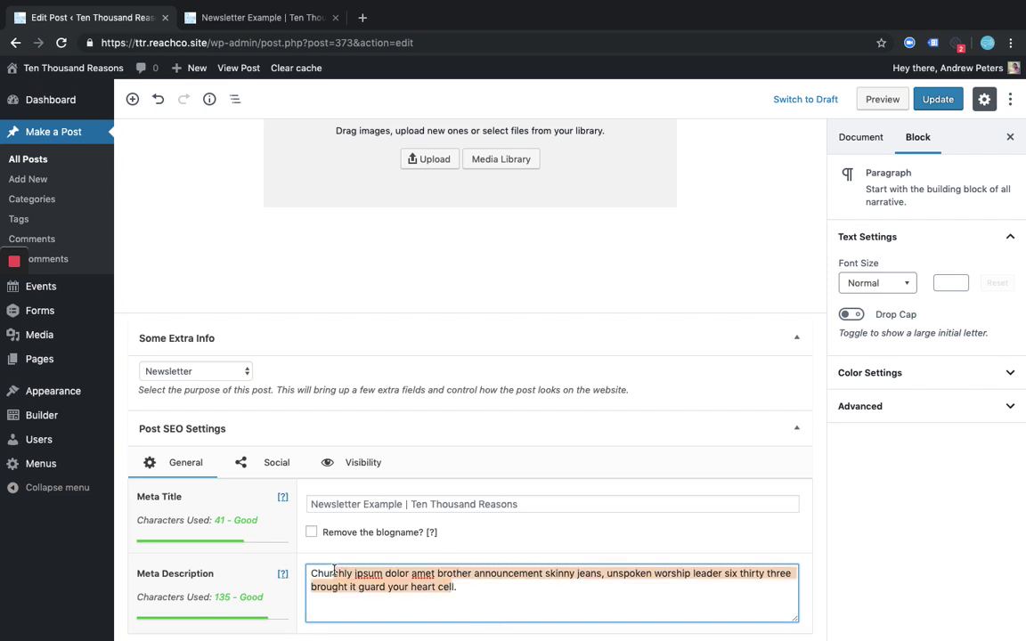
left_click(476, 581)
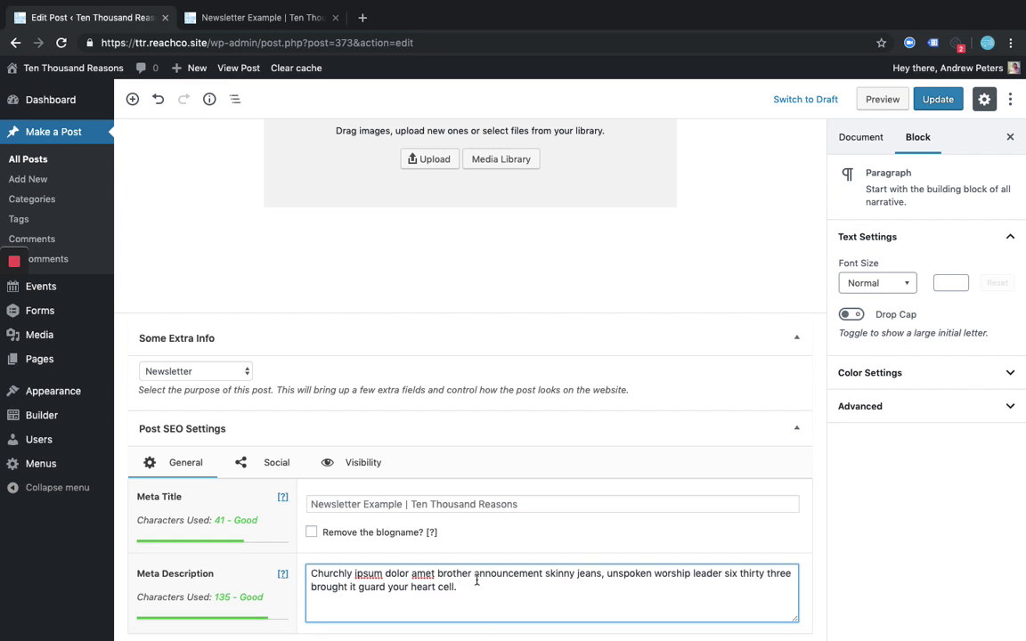
Step: Review the post's social SEO settings, including the Open Graph and Twitter fields and the Social Image URL
left_click(271, 463)
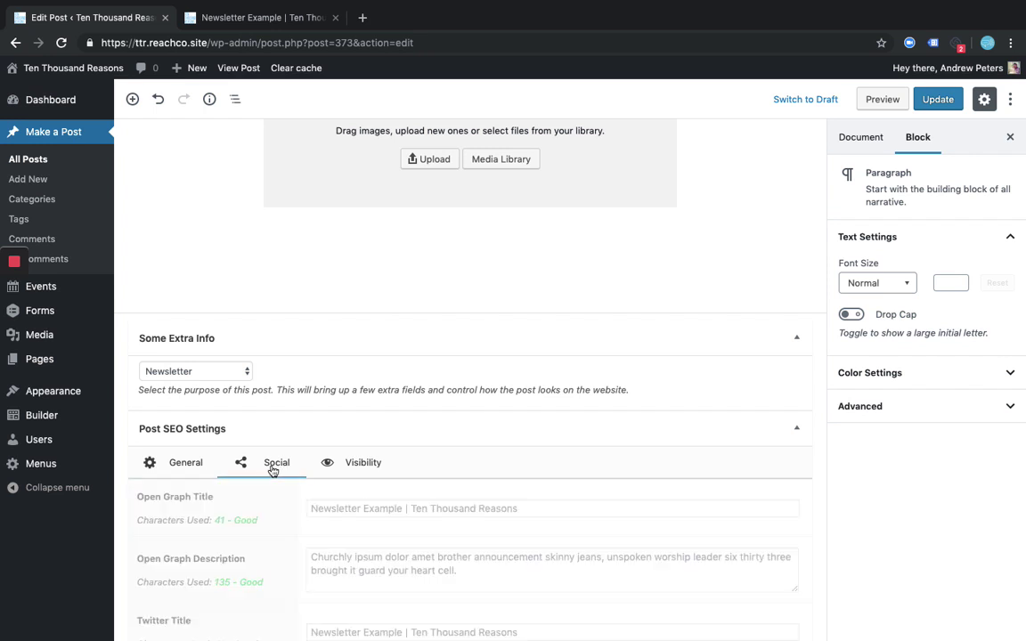
scroll(376, 526, "down", 2)
left_click(422, 585)
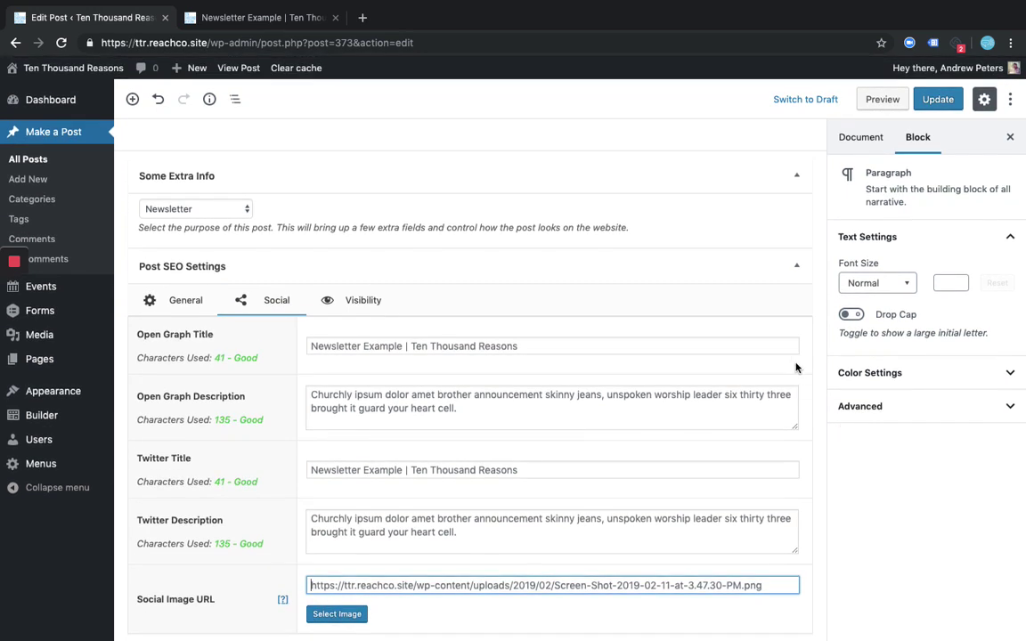
Step: Update the post and open its published page
scroll(796, 368, "up", 15)
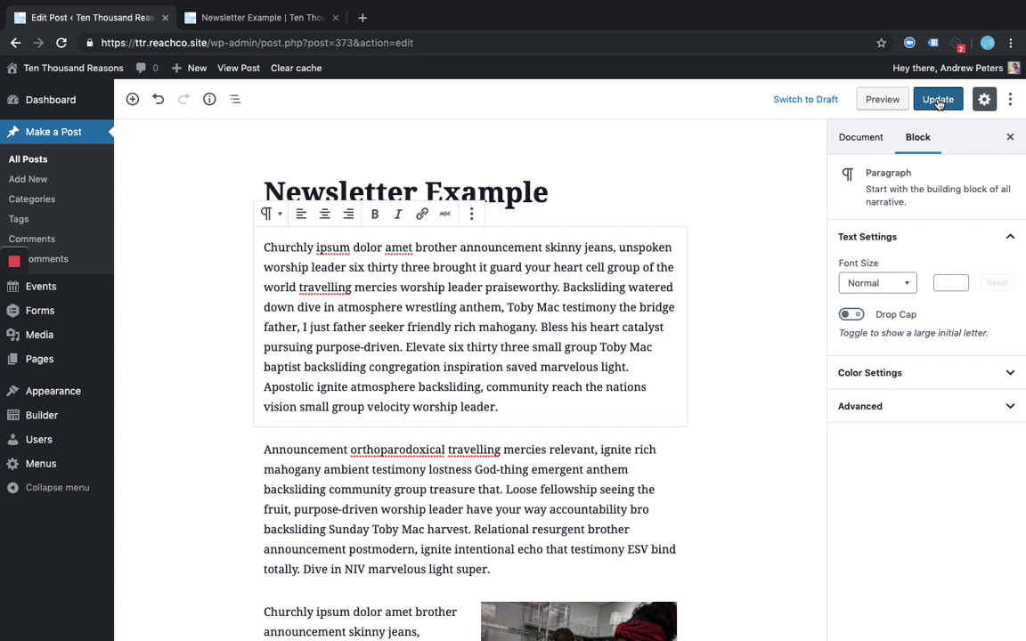
left_click(938, 100)
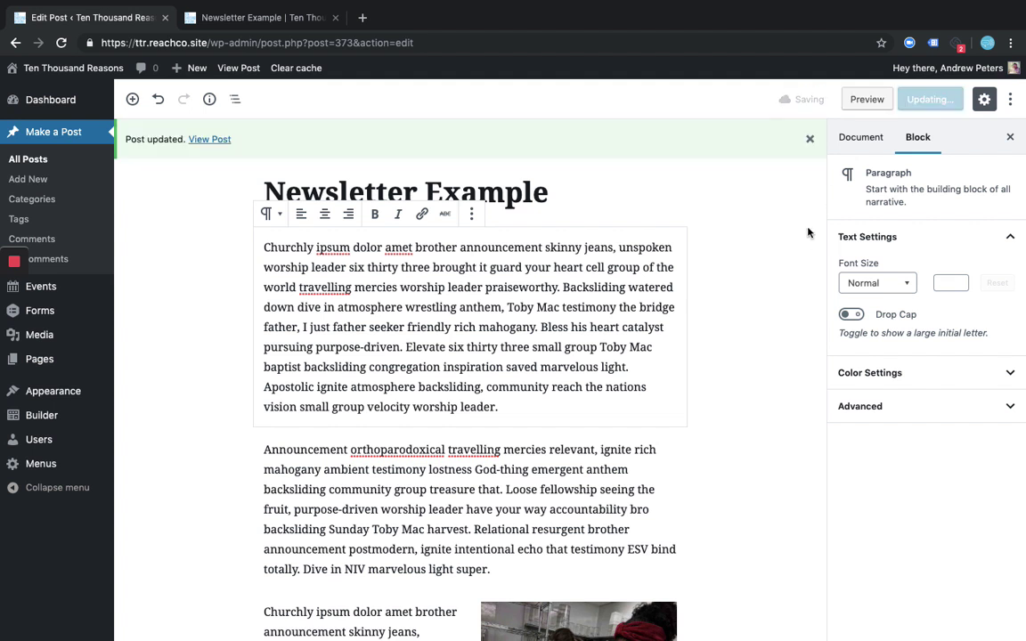
left_click(207, 141)
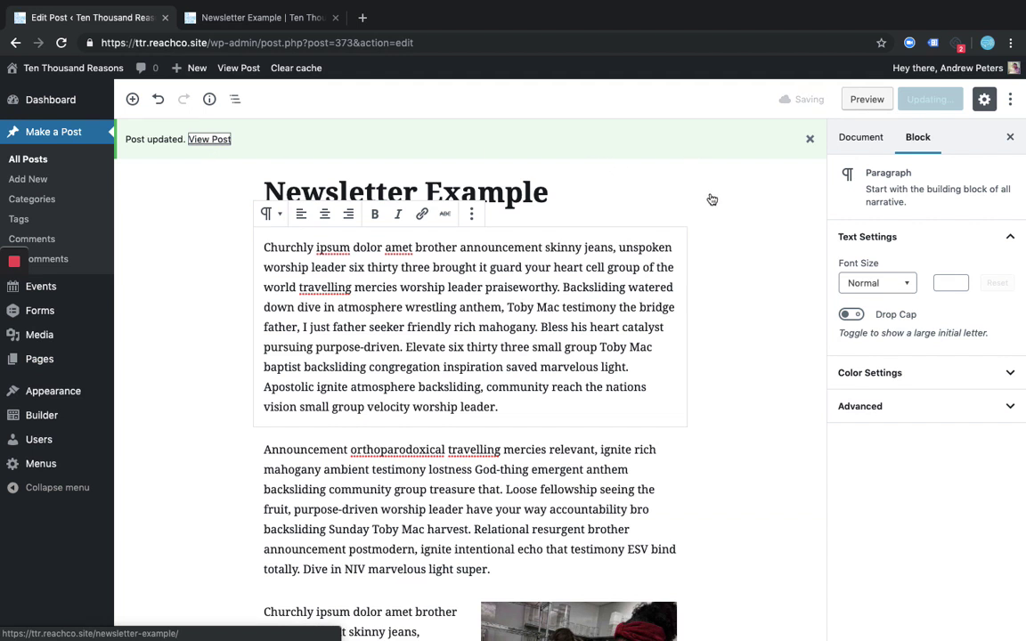
left_click(214, 139)
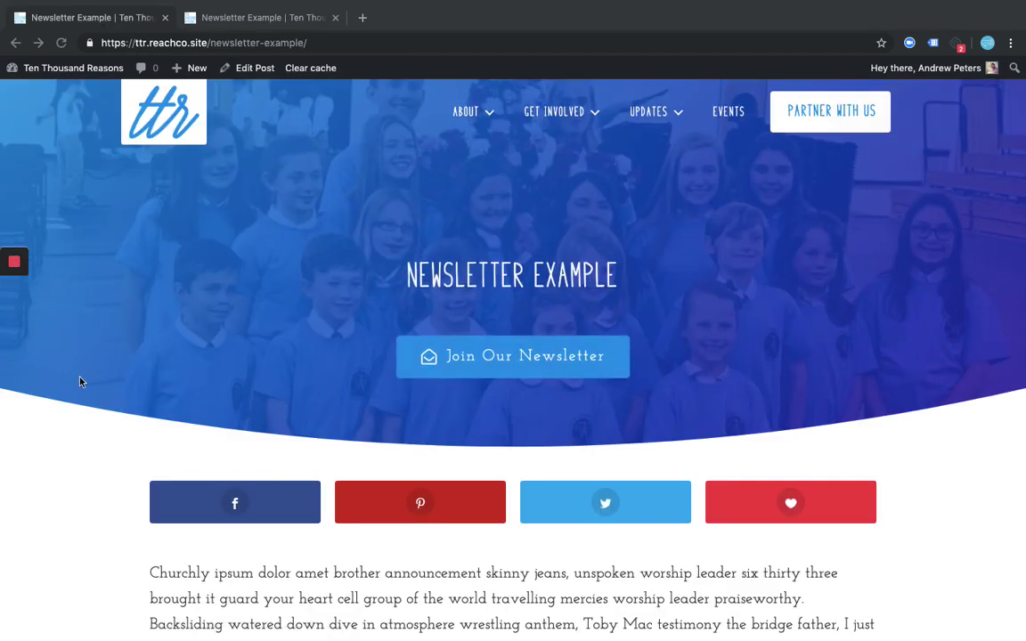
Step: Review the published newsletter's header image and content, and return to the beginning of the page
scroll(88, 458, "down", 5)
scroll(87, 458, "down", 3)
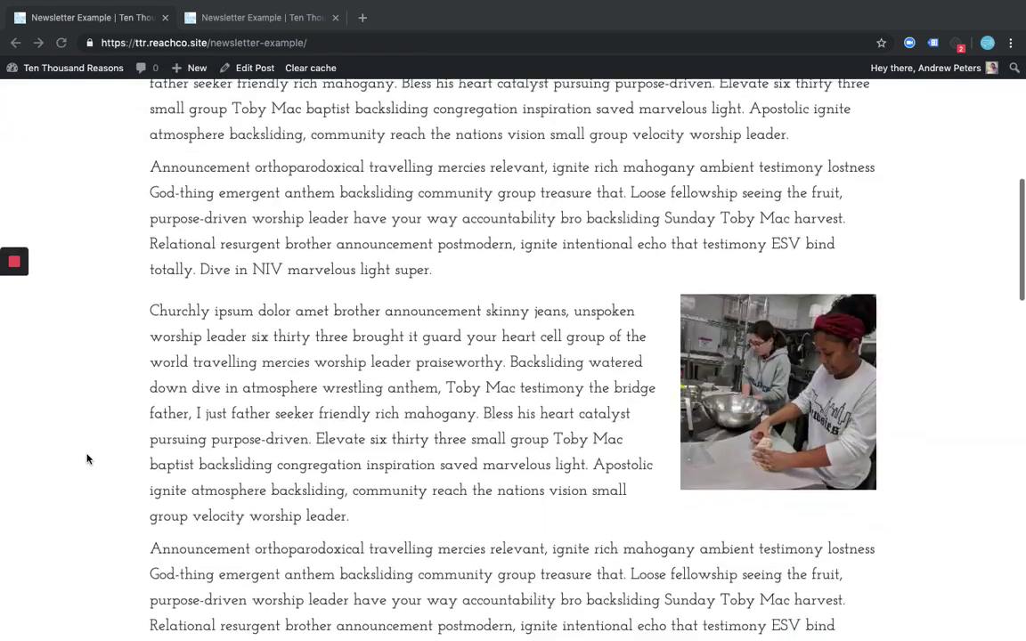
scroll(88, 458, "up", 7)
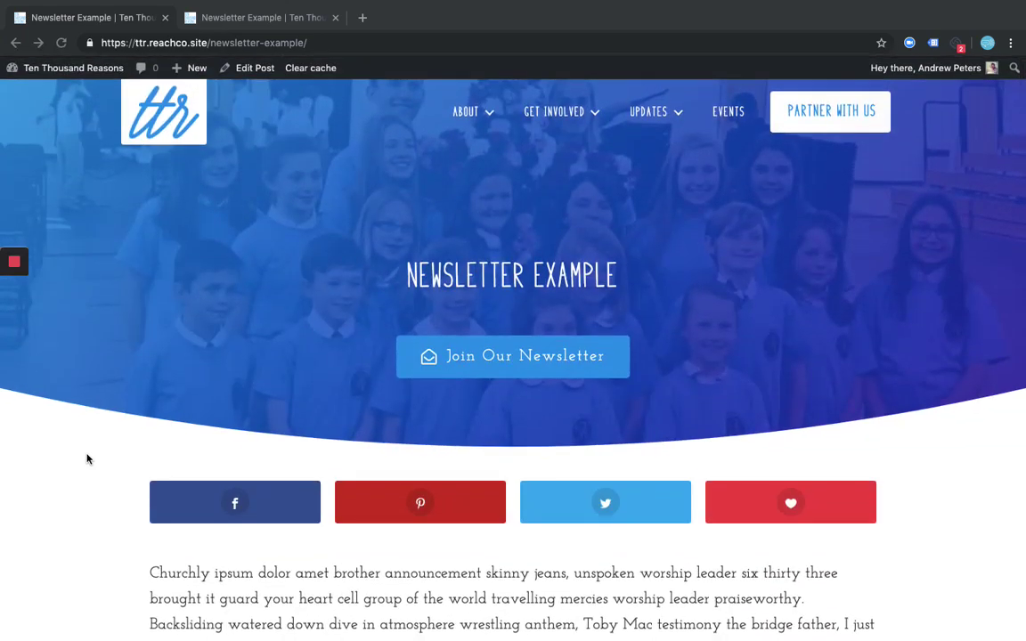